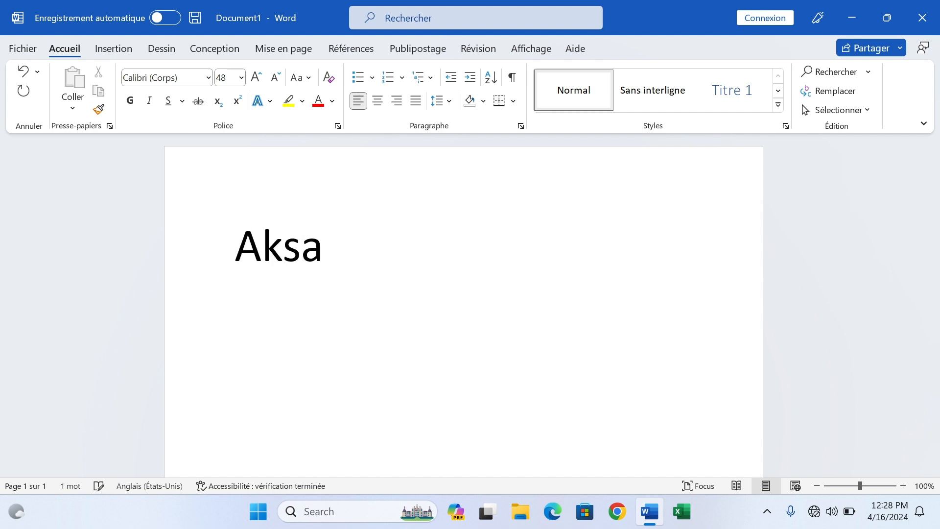
Complete the first line after "Aksa" so that it reads "Aksantegi : ctrl + ‘".
type("ntegi ")
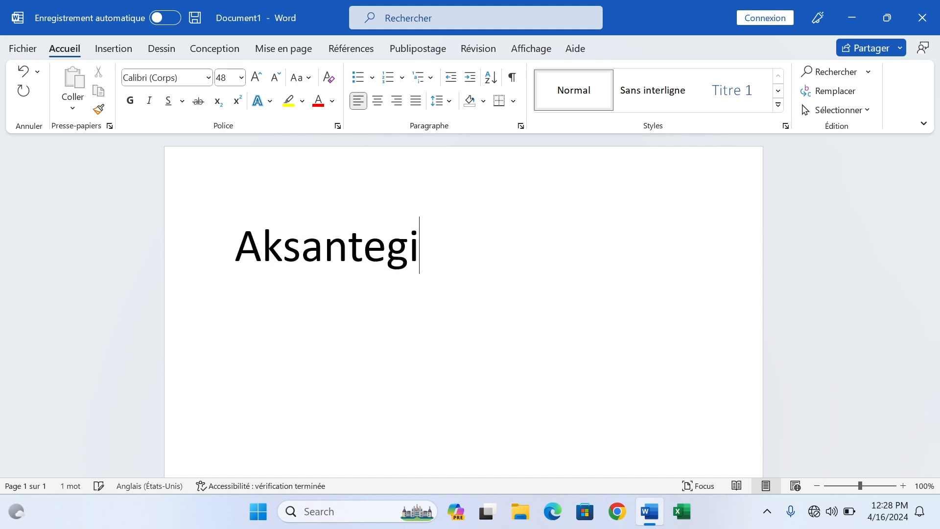
type(": ")
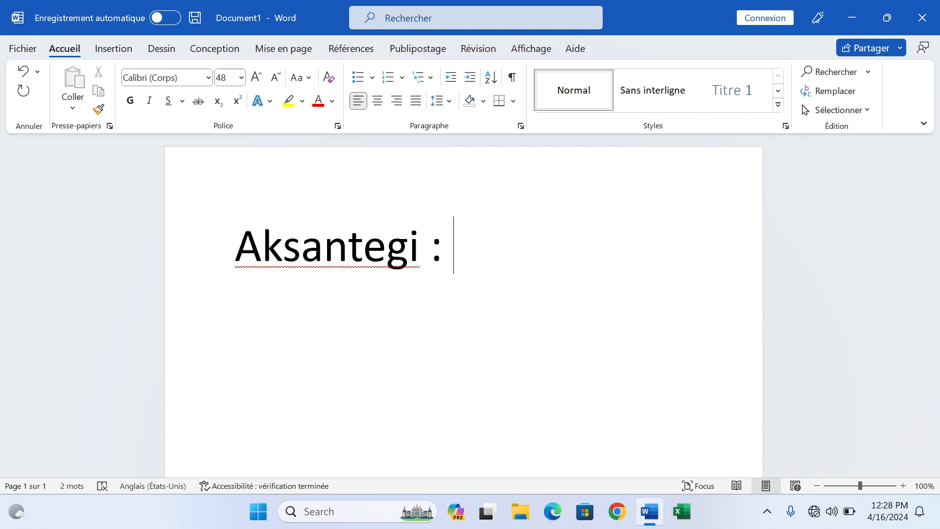
type("ctrl ")
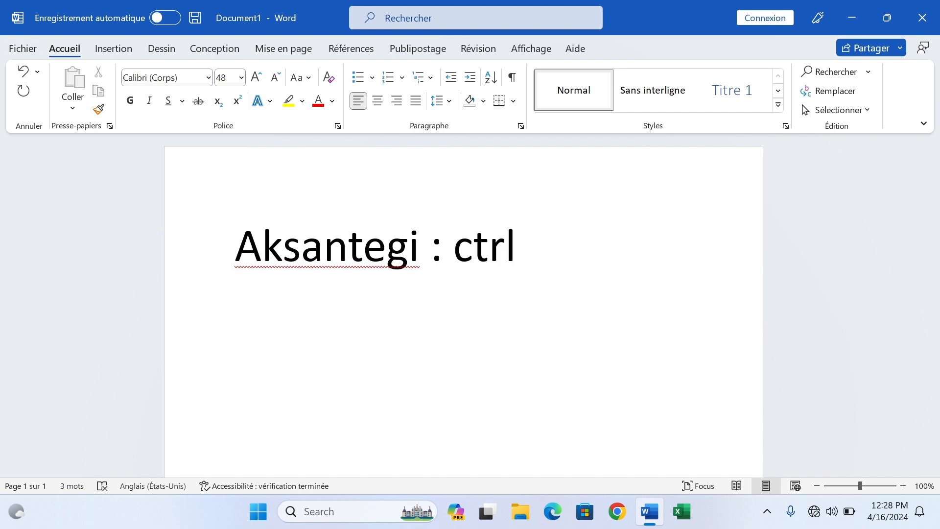
type("+ ")
type("'")
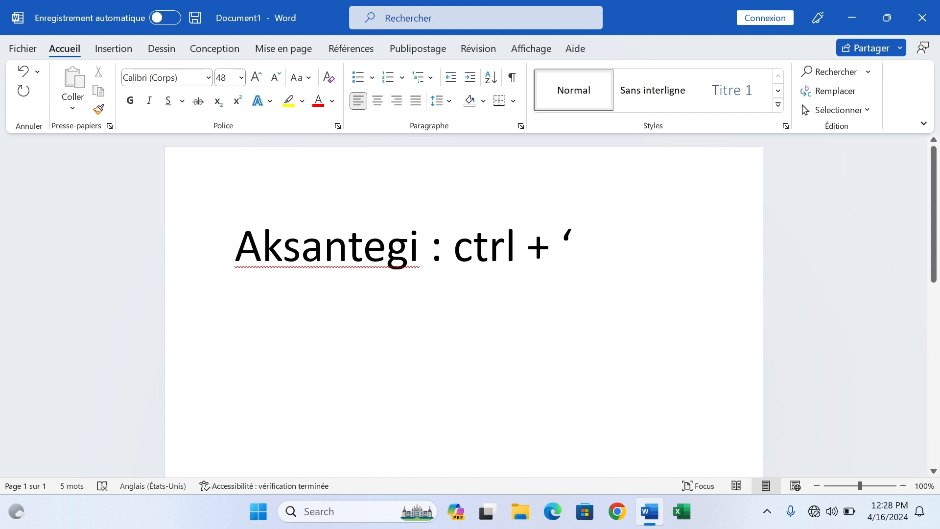
left_click_drag(573, 245, 483, 238)
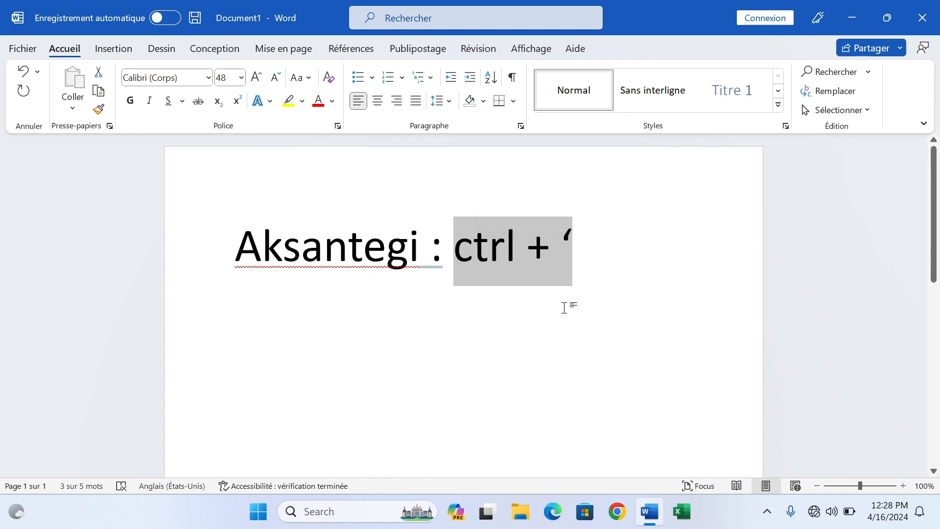
key("Right")
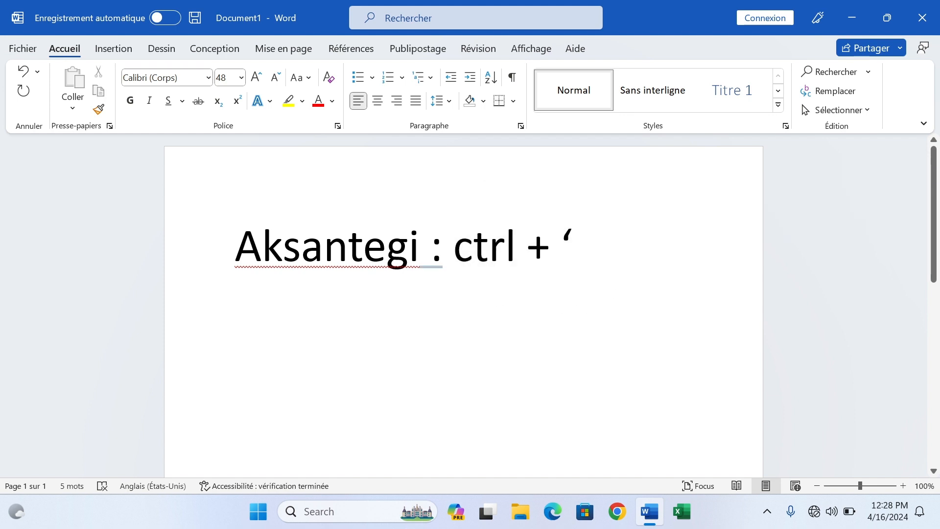
key("shift+Left")
key("shift+Left")
key("shift+Left")
left_click_drag(538, 244, 486, 243)
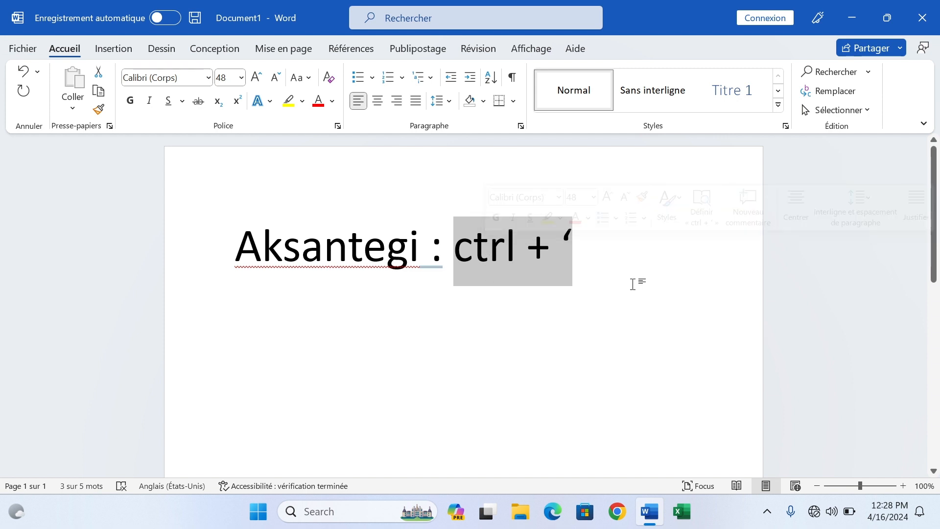
key("Right")
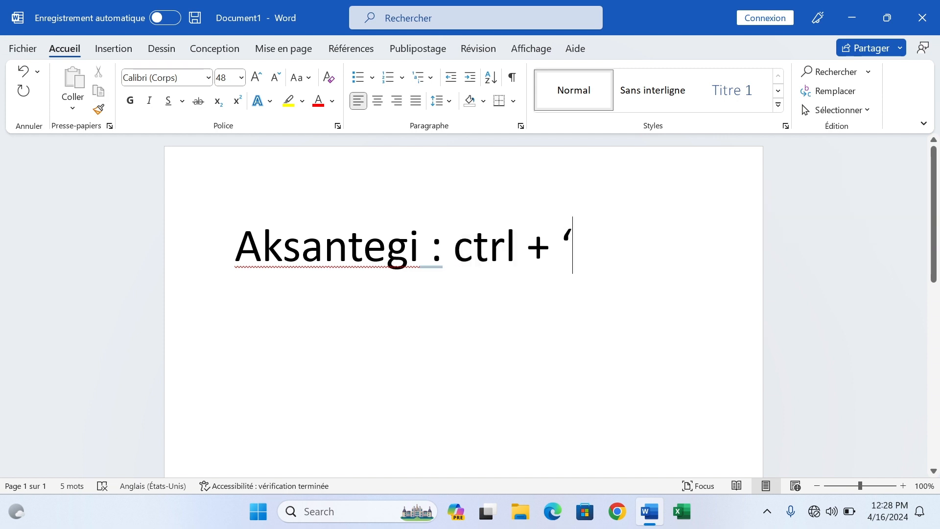
Add a line below the Aksantegi heading with the acute-accented letters "É, á, ó".
key("Return")
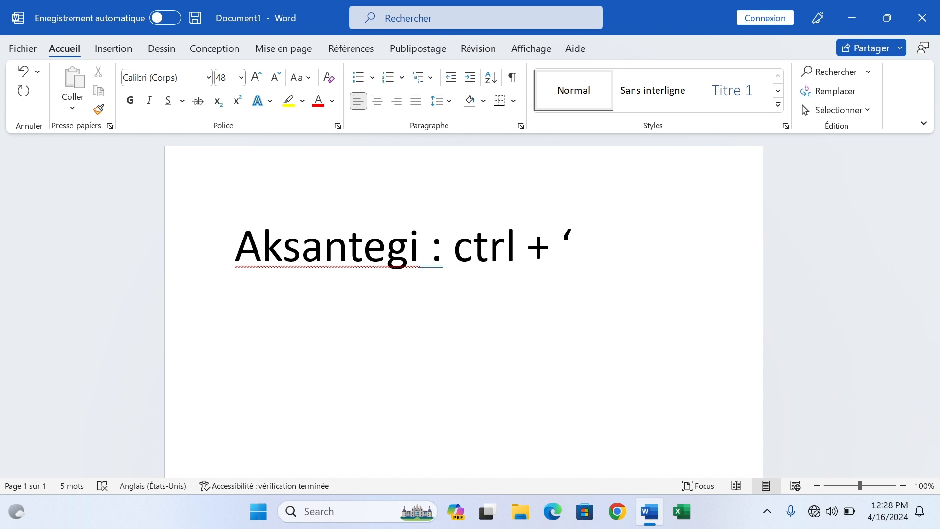
key("ctrl+apostrophe")
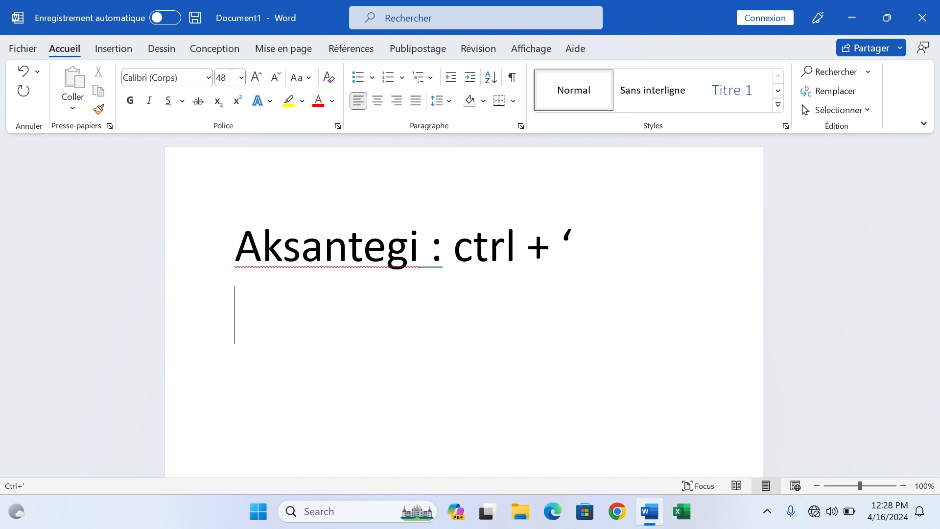
type("e")
type(",")
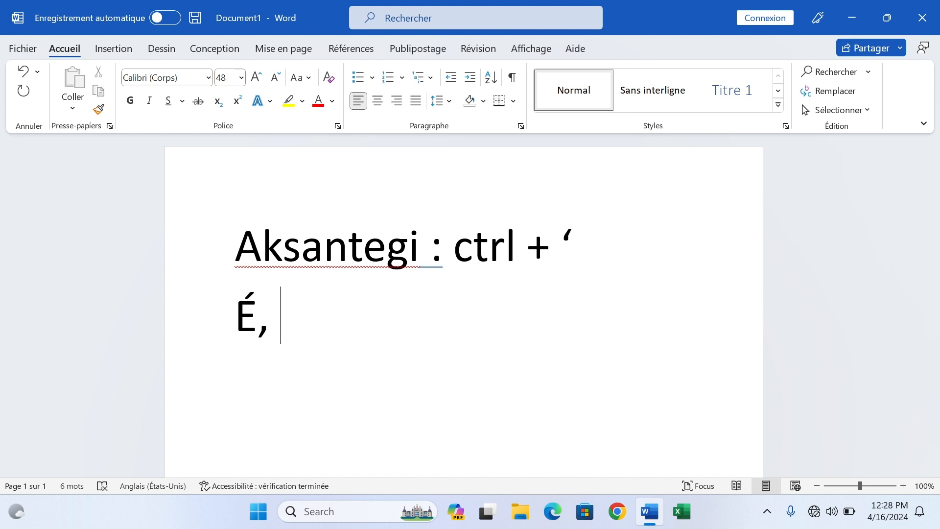
type(" á")
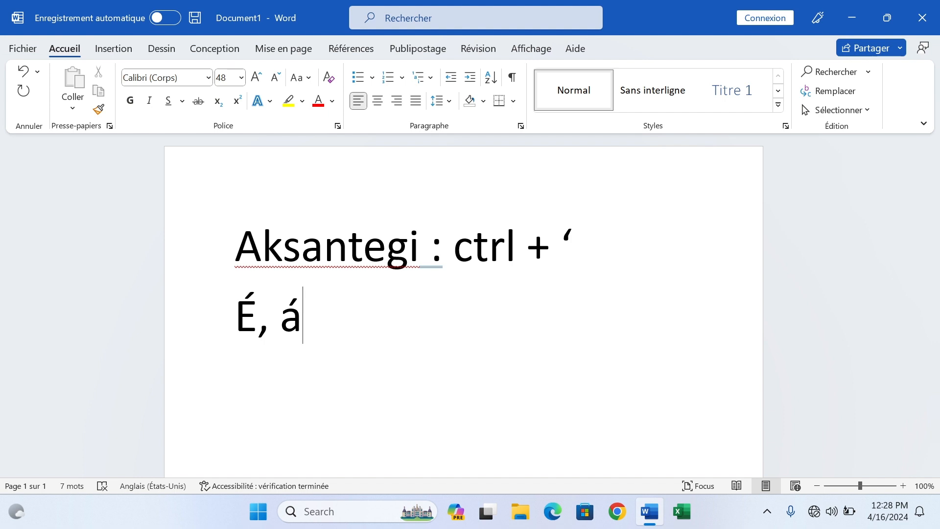
type(",")
type("ó")
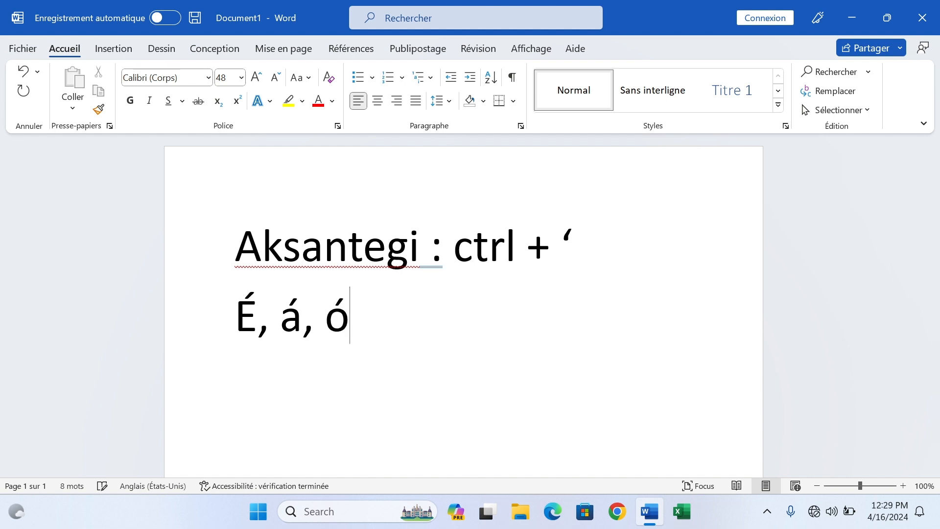
Add the line "Aksan grav : ctrl + `" below the acute-accent examples, followed by a new empty line.
key("Return")
type("aksa")
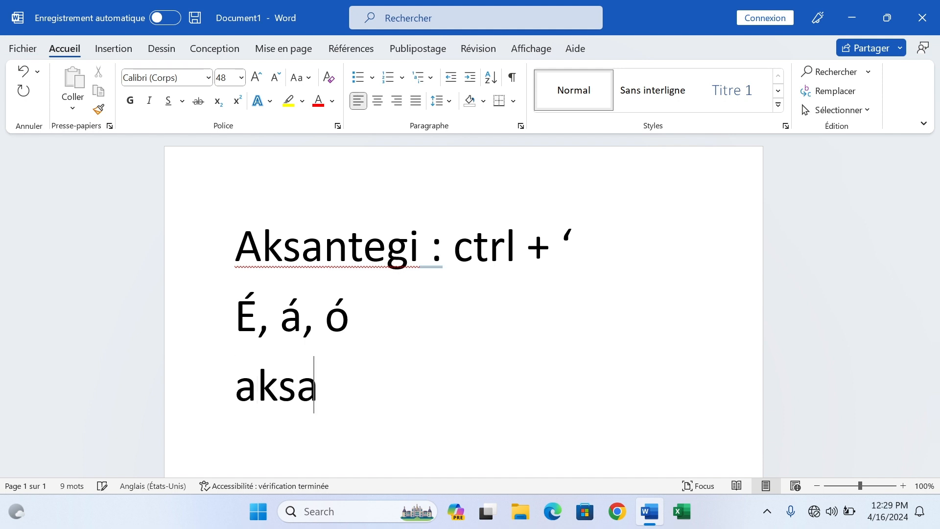
type("n gr")
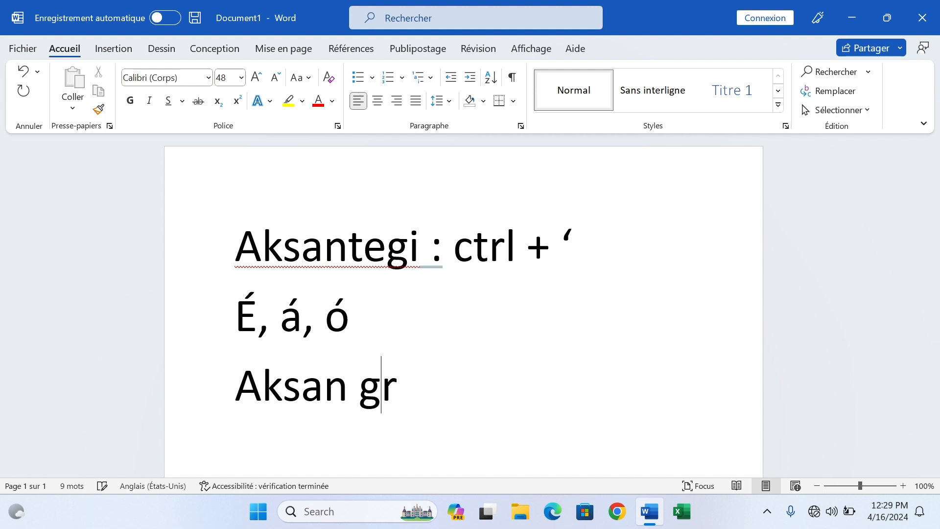
type("av ")
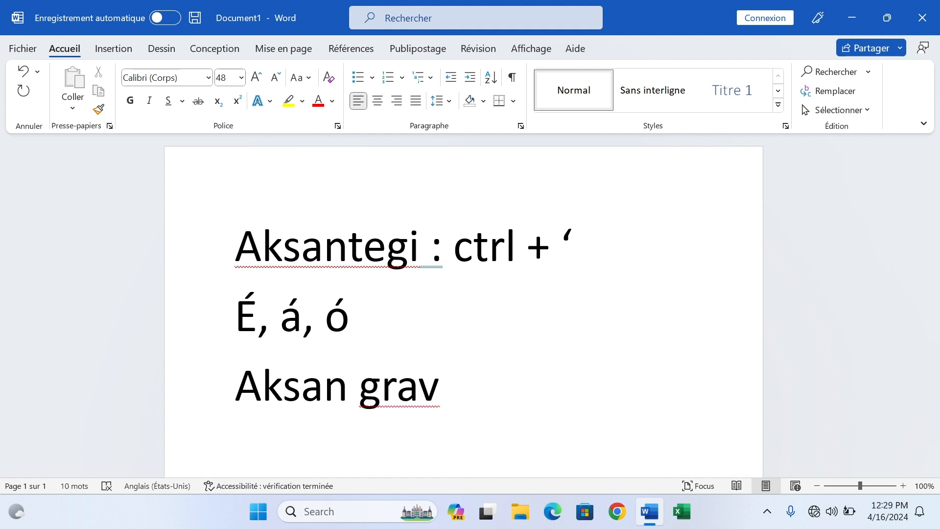
type(": ctrl ")
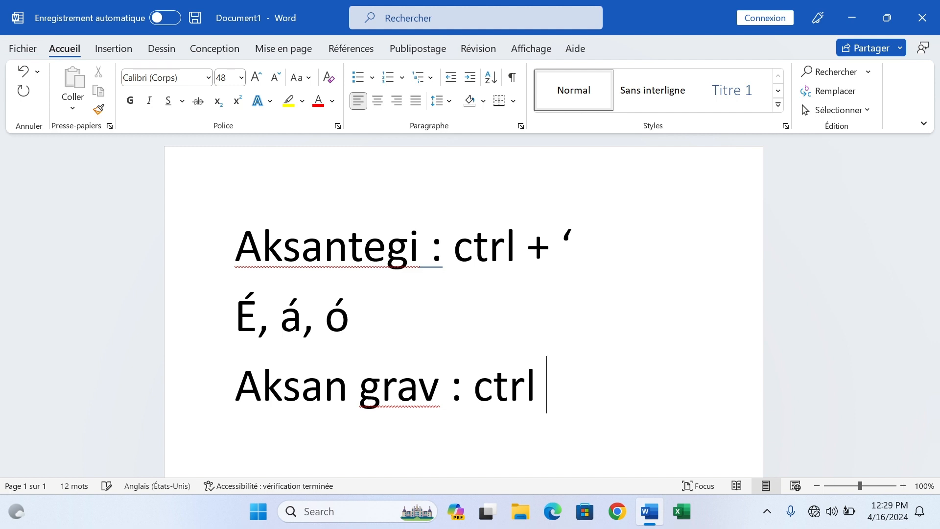
type("+ `")
key("Return")
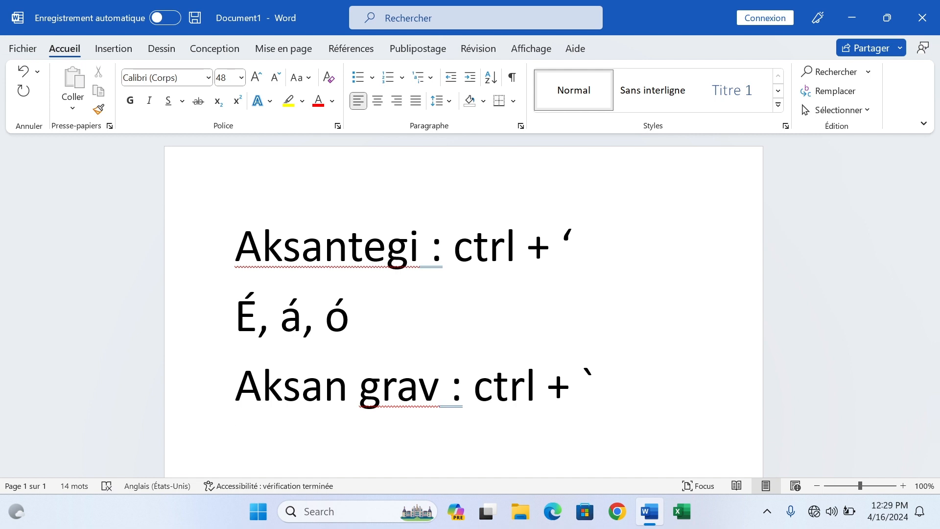
Enter the grave-accented letters "À, è, ò" on the empty line below the Aksan grav heading.
scroll(933, 214, "down", 2)
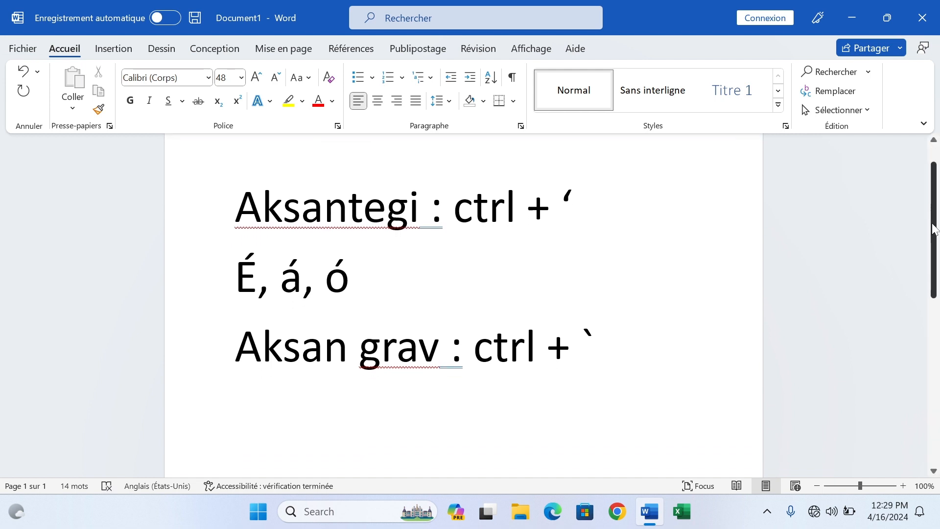
left_click_drag(594, 333, 504, 334)
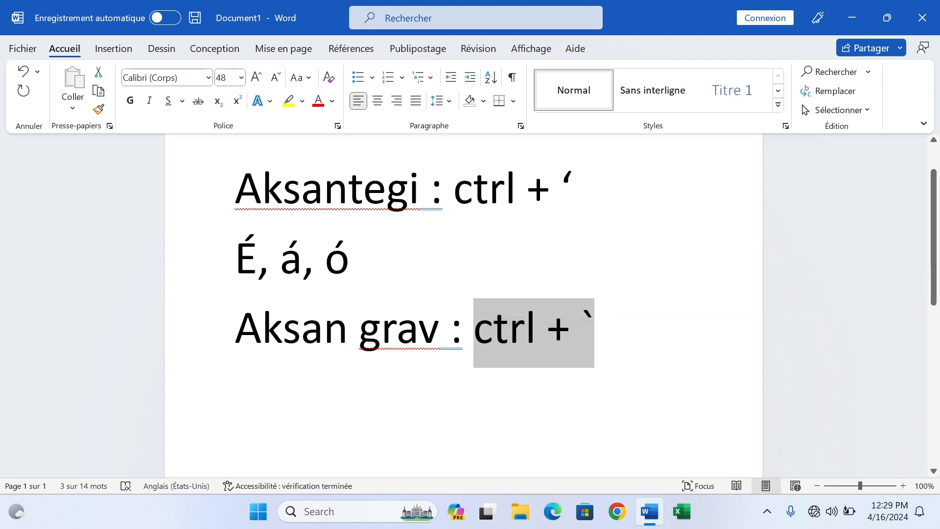
left_click(235, 397)
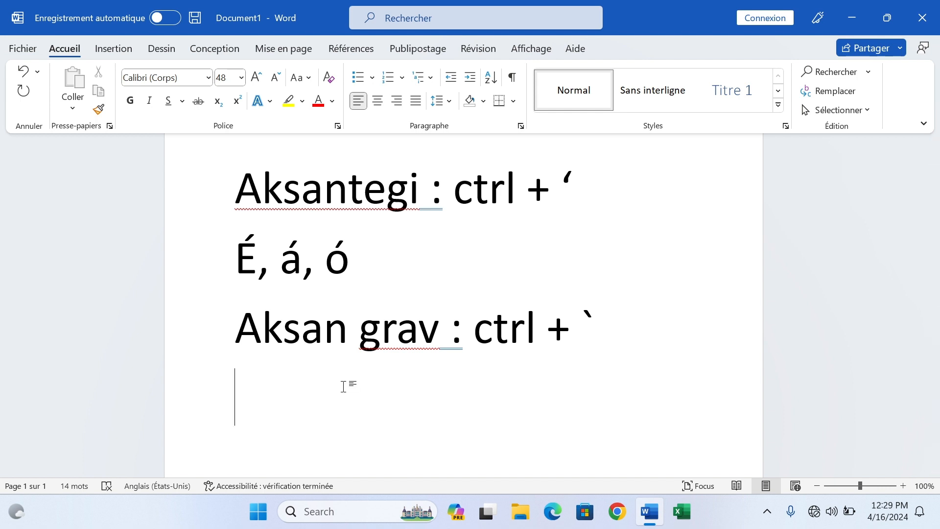
key("ctrl+grave")
type("a")
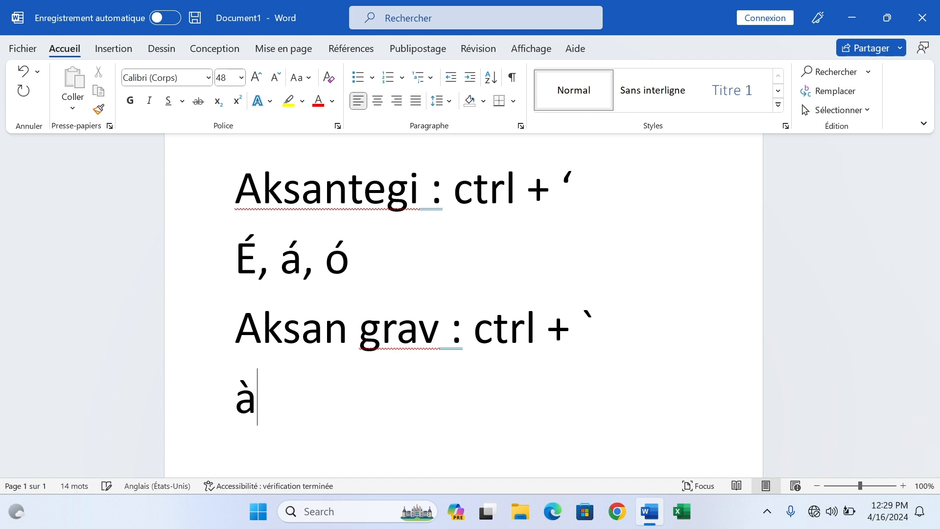
type(",")
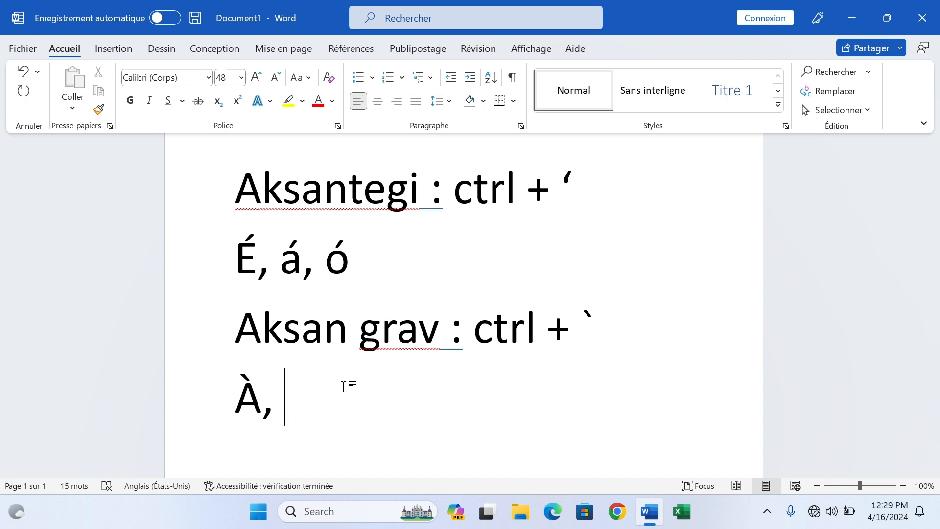
key("ctrl+grave")
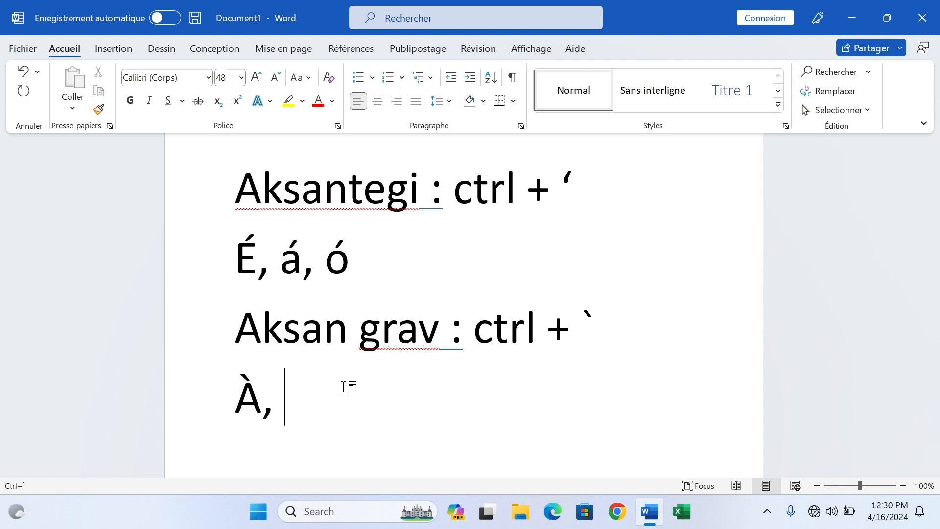
type("e")
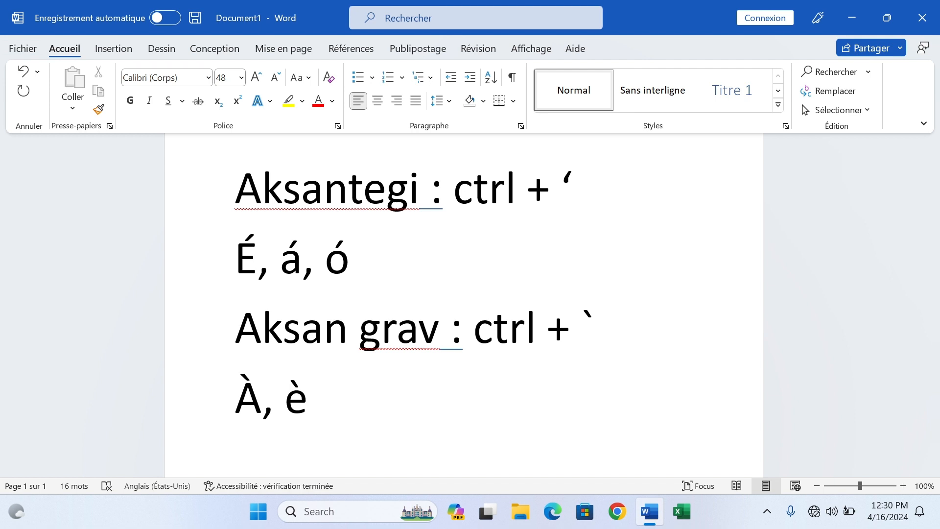
type(",")
key("ctrl+grave")
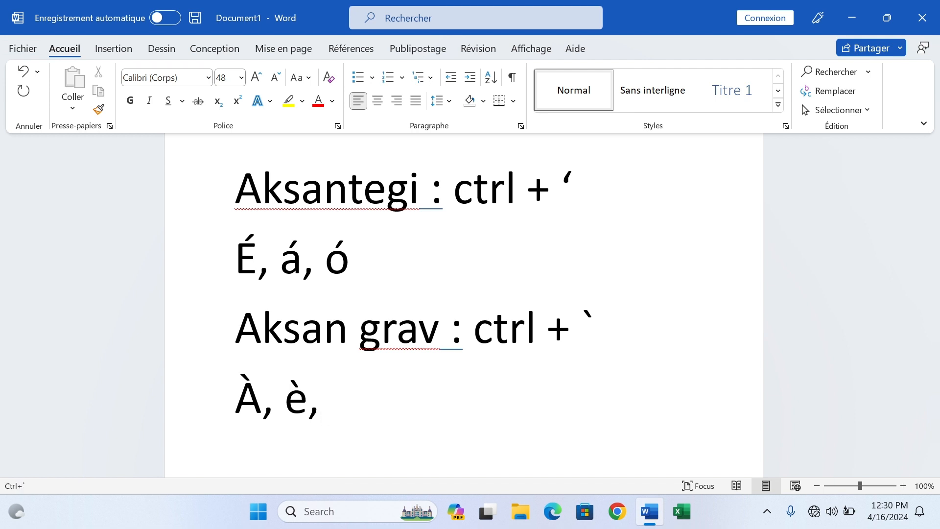
type("o")
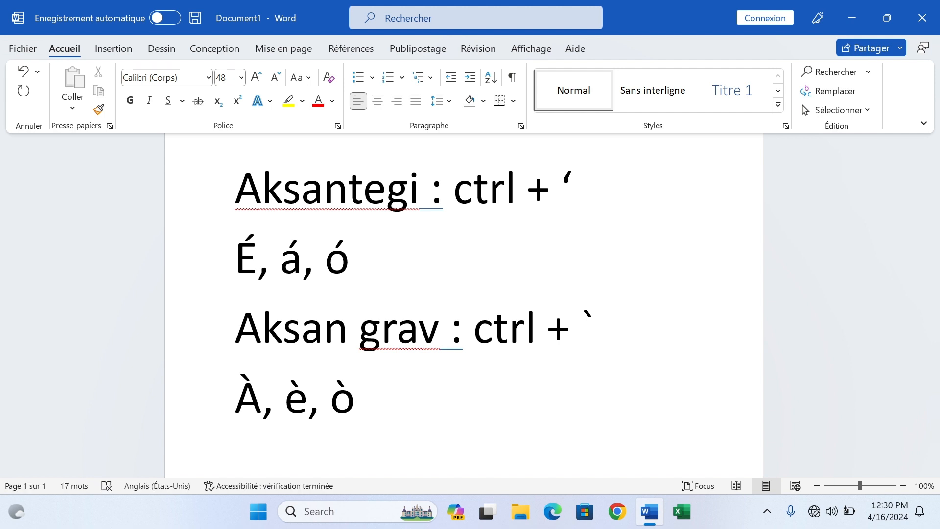
Add the line "Aksan sikonflèks:" below the grave-accent examples, followed by a new empty line.
key("Return")
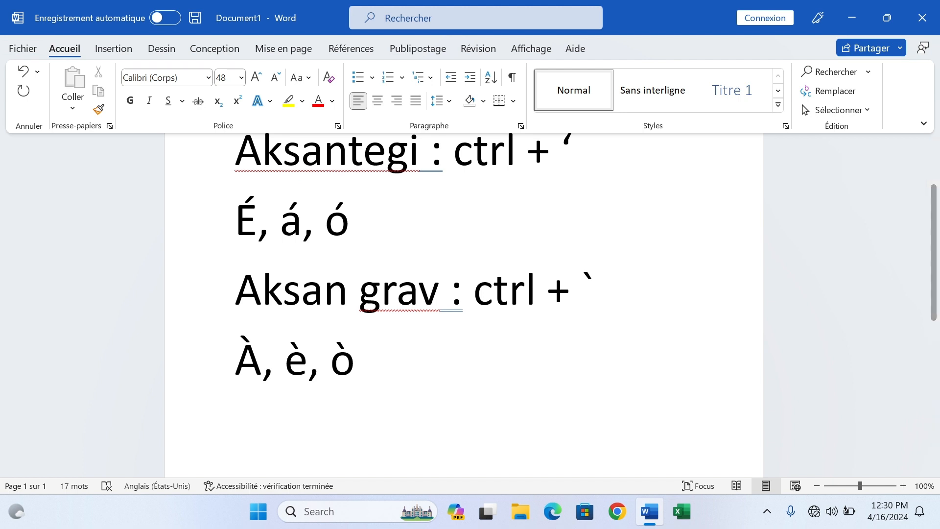
type("aksan s")
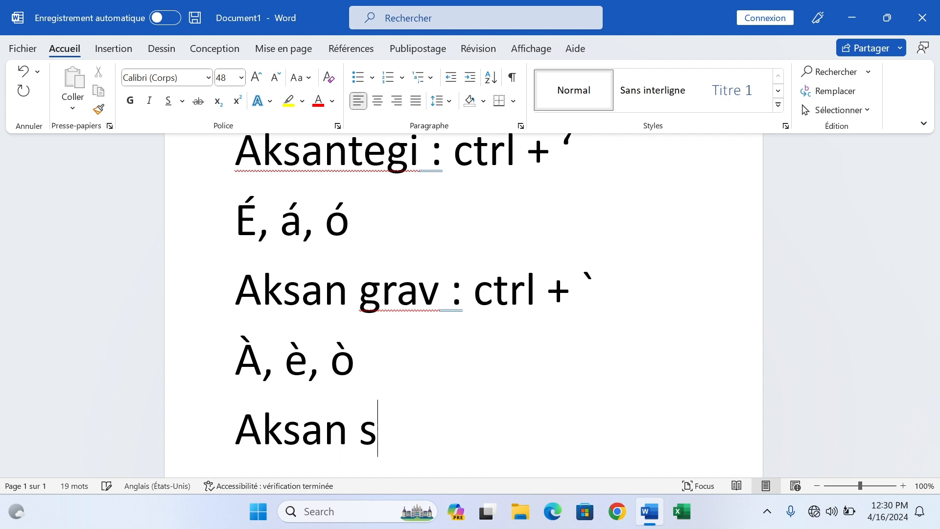
type("ikonfl")
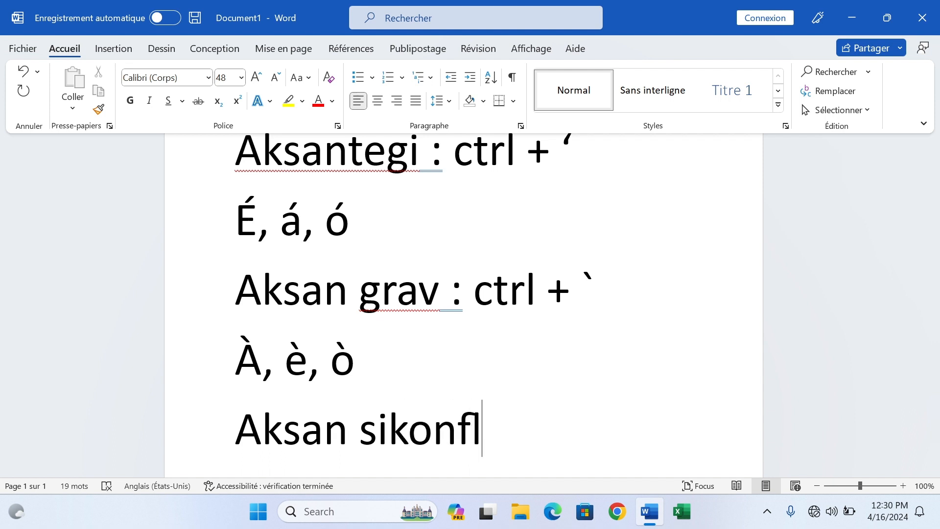
key("ctrl+grave")
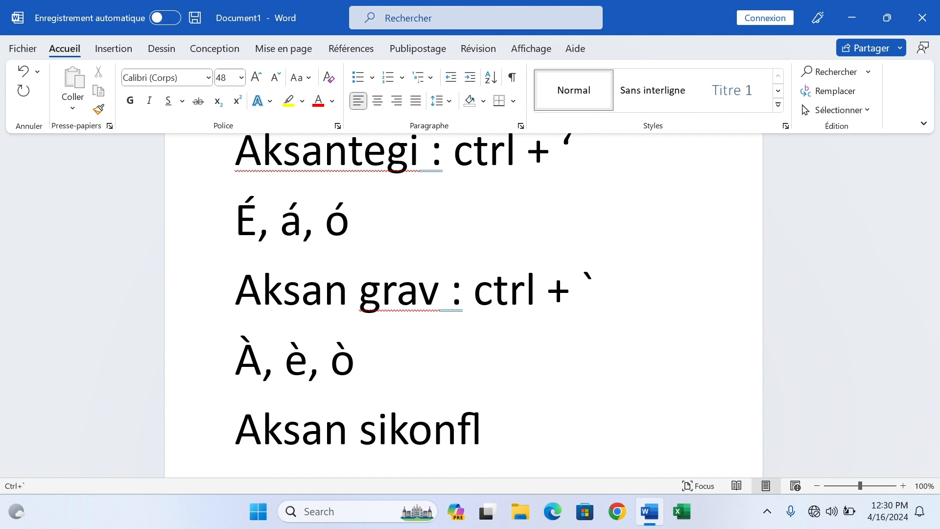
type("e")
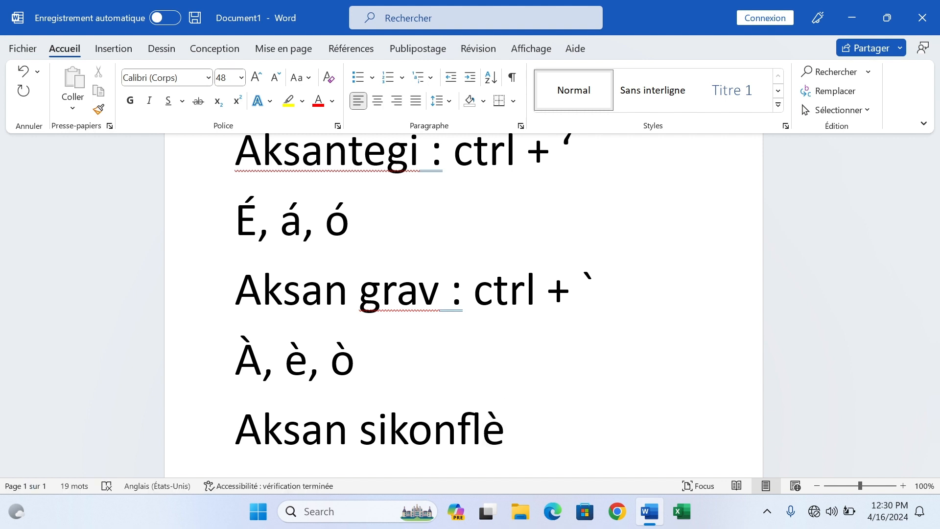
type("ks")
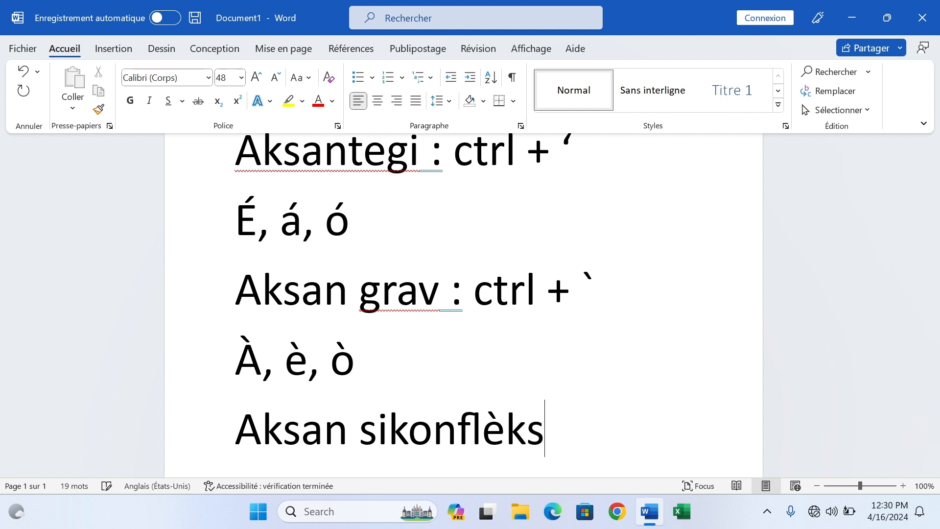
type(":")
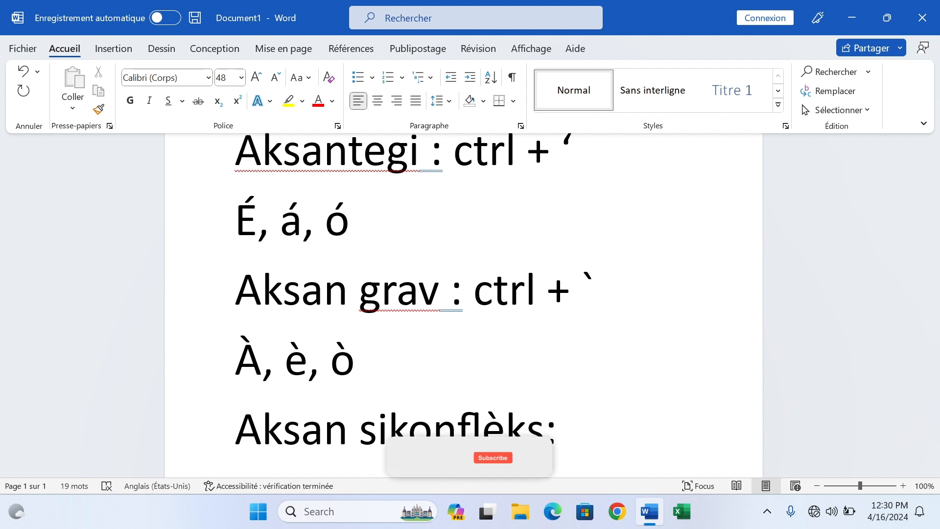
key("Return")
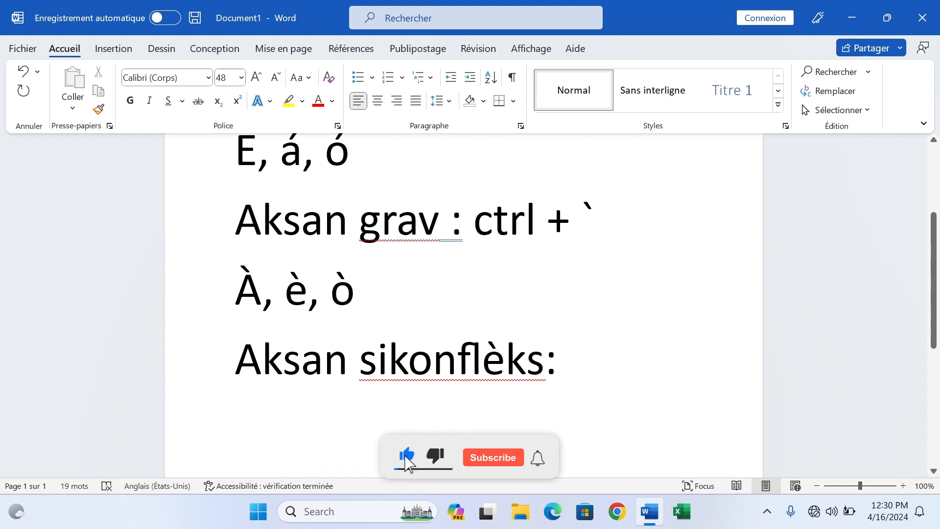
Enter the shortcut "Ctrl + shift + 6" on the empty line below the Aksan sikonflèks heading, followed by a new empty line.
type("c")
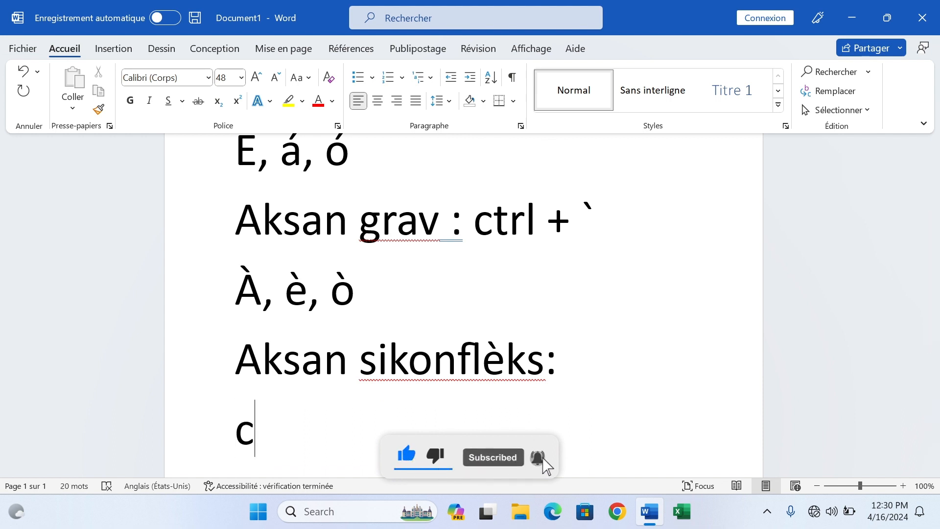
type("trl +")
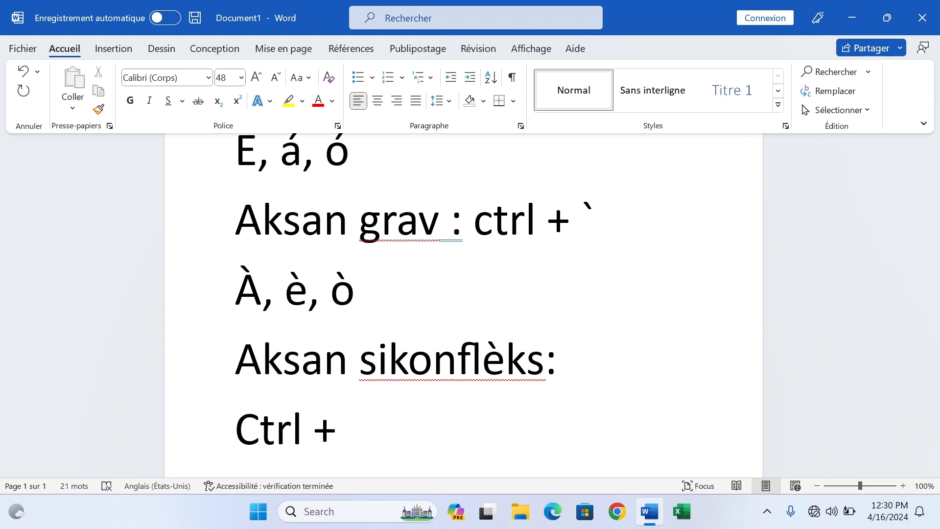
type(" shi")
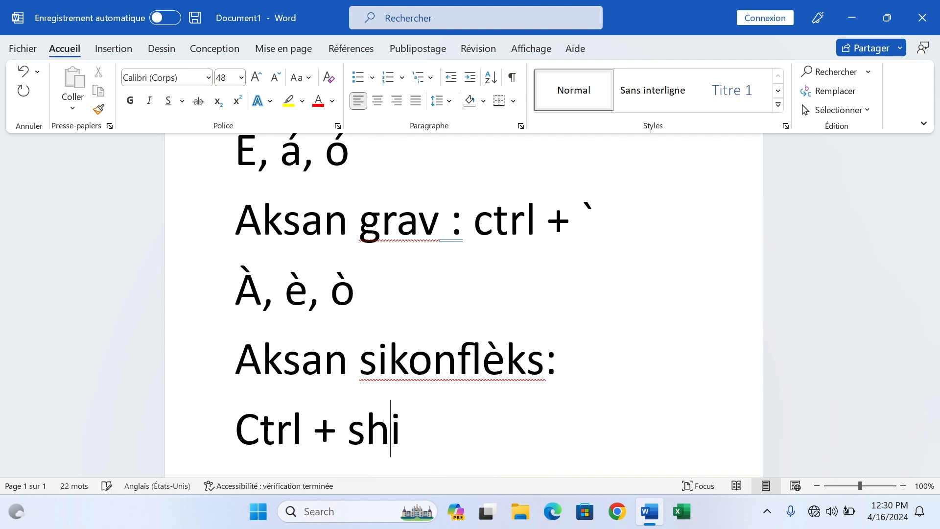
type("ft ")
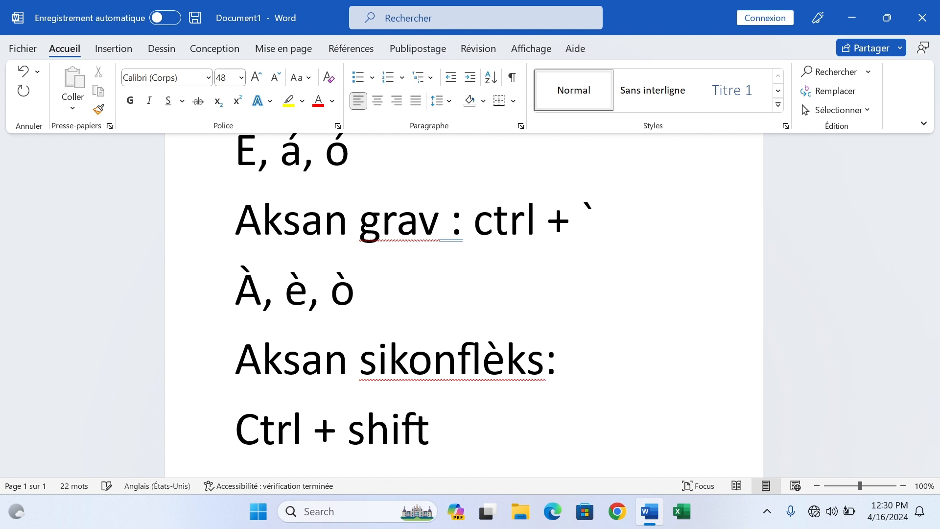
type("+ 6")
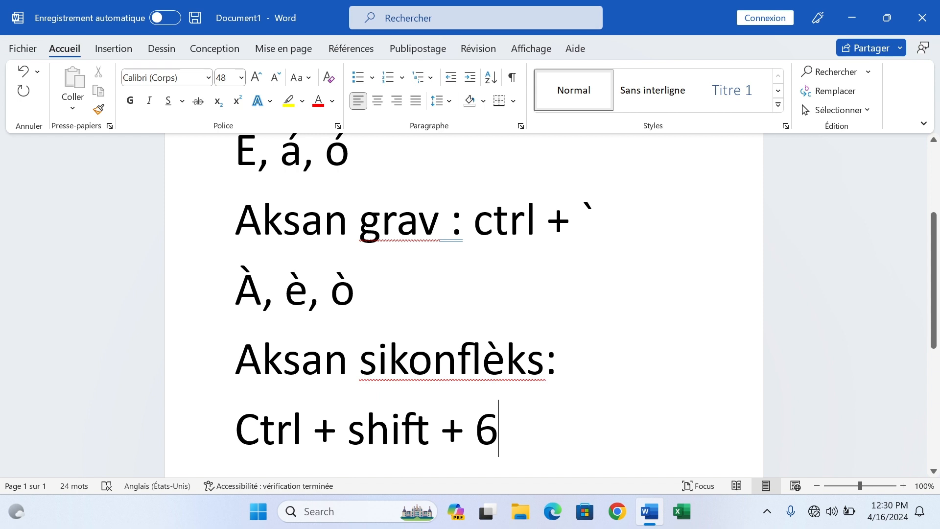
left_click(390, 429)
double_click(390, 429)
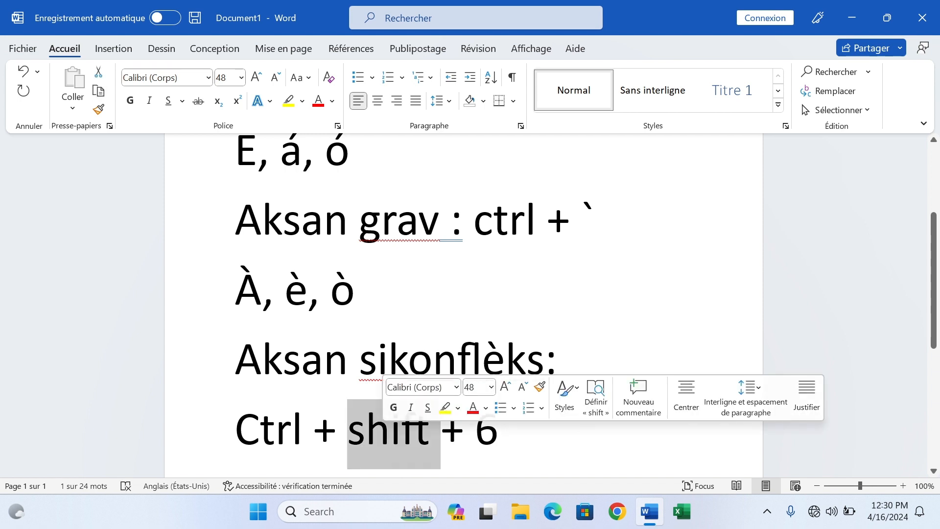
left_click(499, 430)
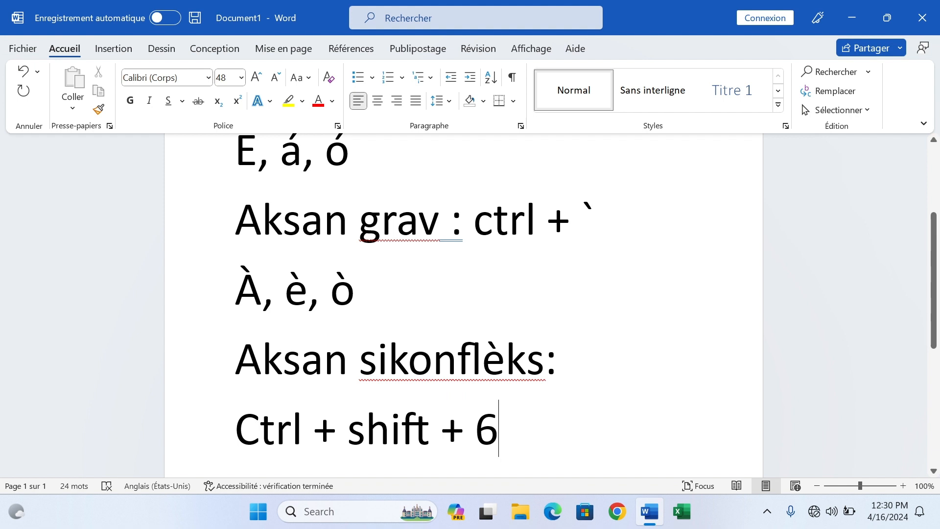
type(":")
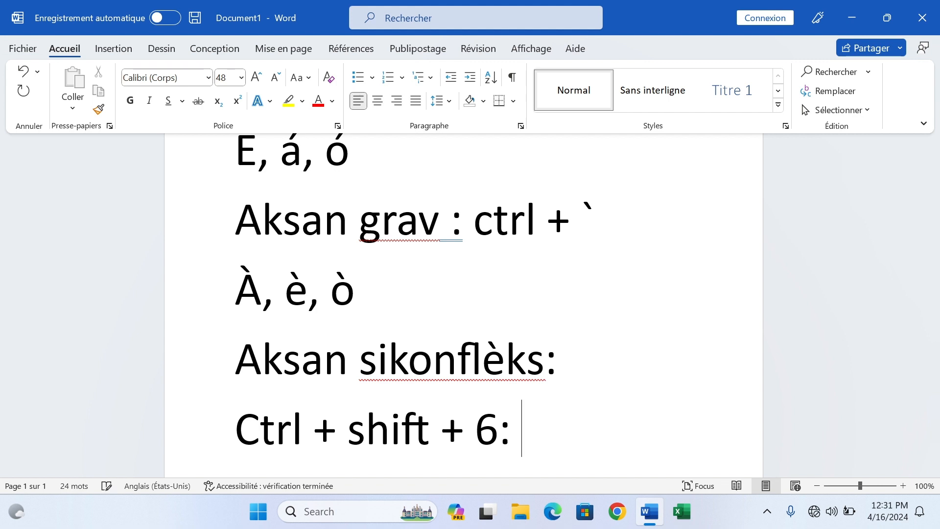
key("BackSpace")
key("BackSpace")
key("Return")
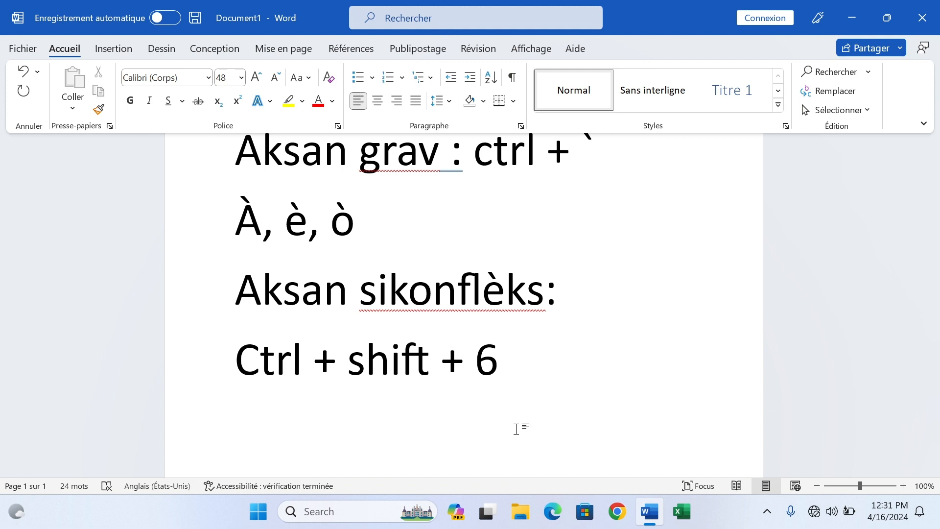
Enter the circumflex-accented letters "Ê, â" on the empty line below the Ctrl + shift + 6 shortcut.
key("ctrl+shift+6")
type("e")
key("ctrl+shift+6")
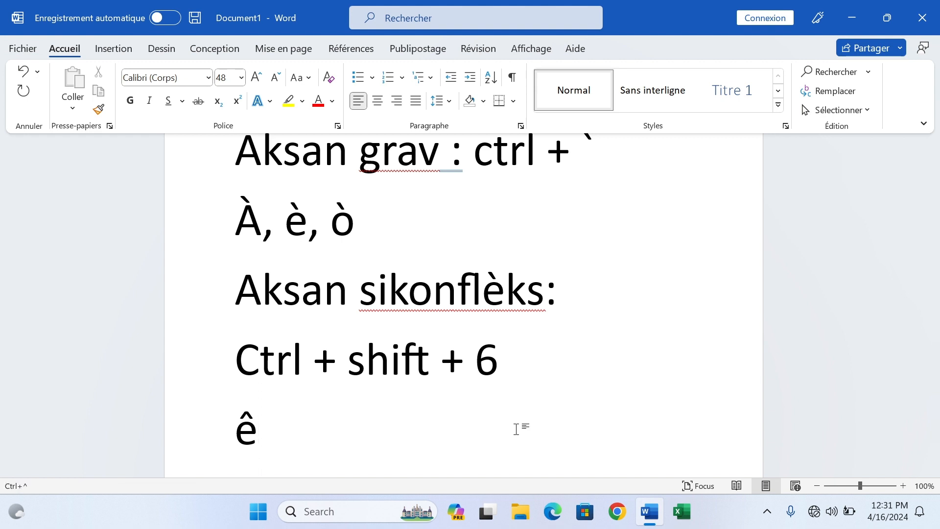
type("a")
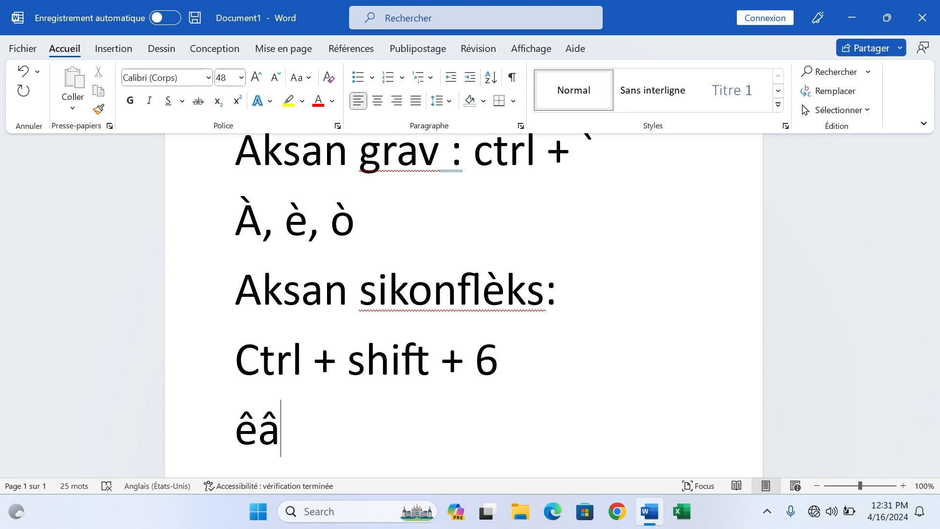
key("Left")
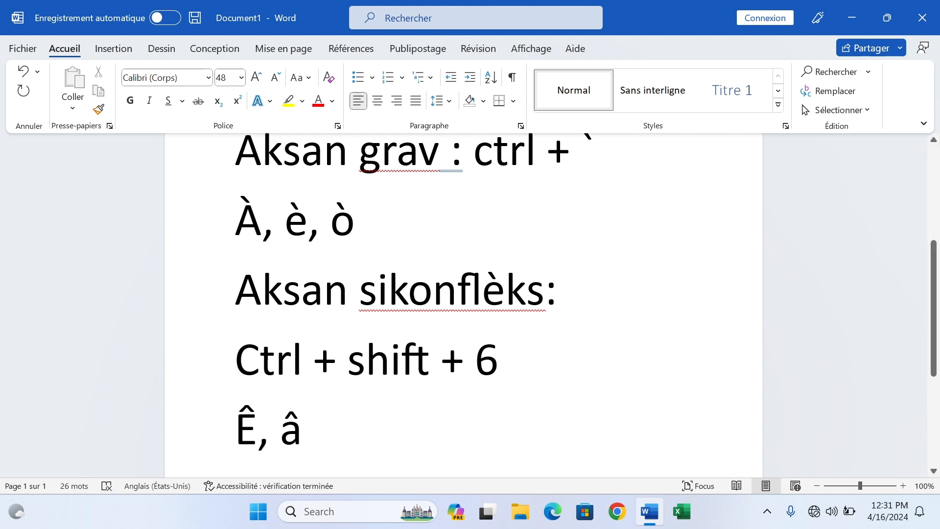
left_click(303, 429)
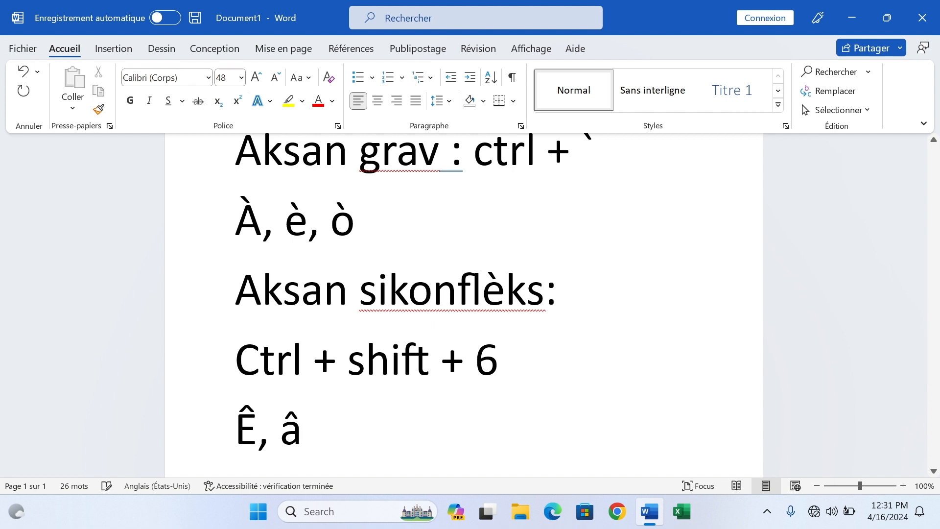
Add the line "Trema : ctrl + shift+;" below the circumflex examples, followed by a new empty line.
key("Return")
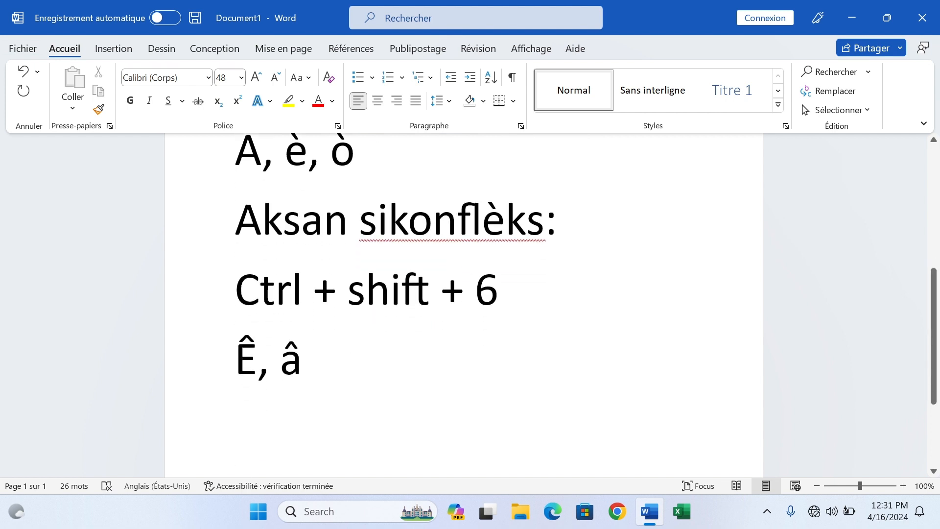
type("tre")
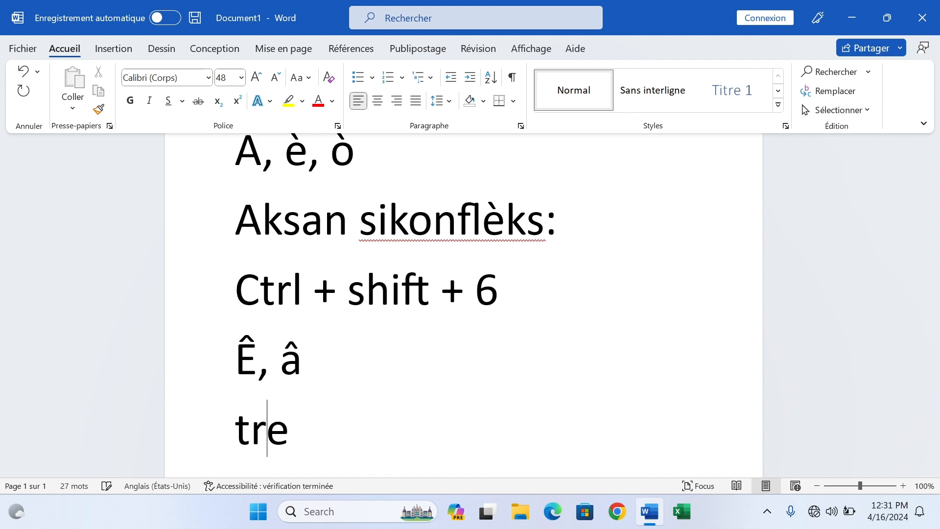
type("ma ")
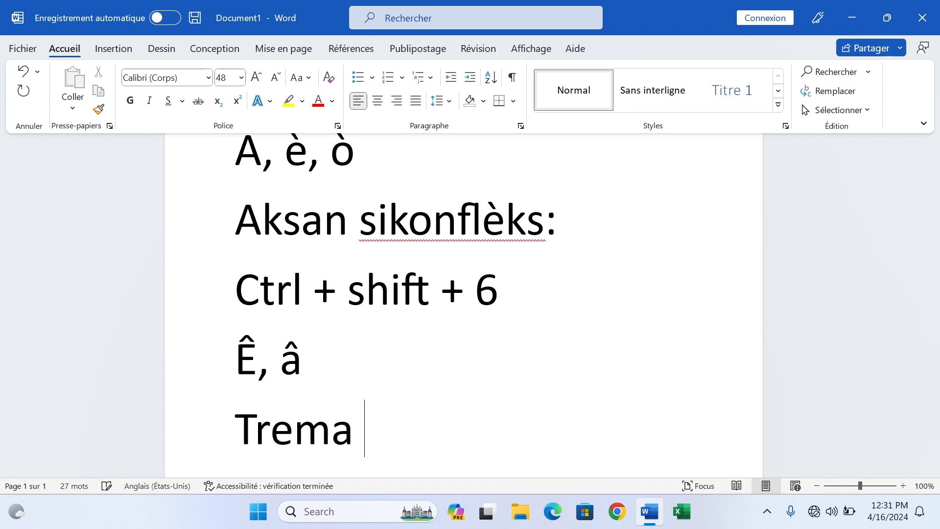
type(": ctr")
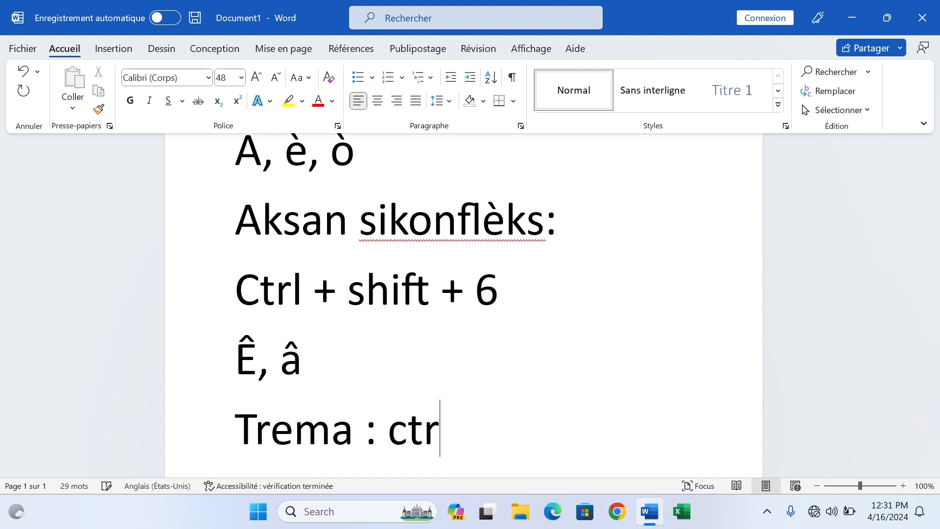
type("l _")
key("BackSpace")
type("+")
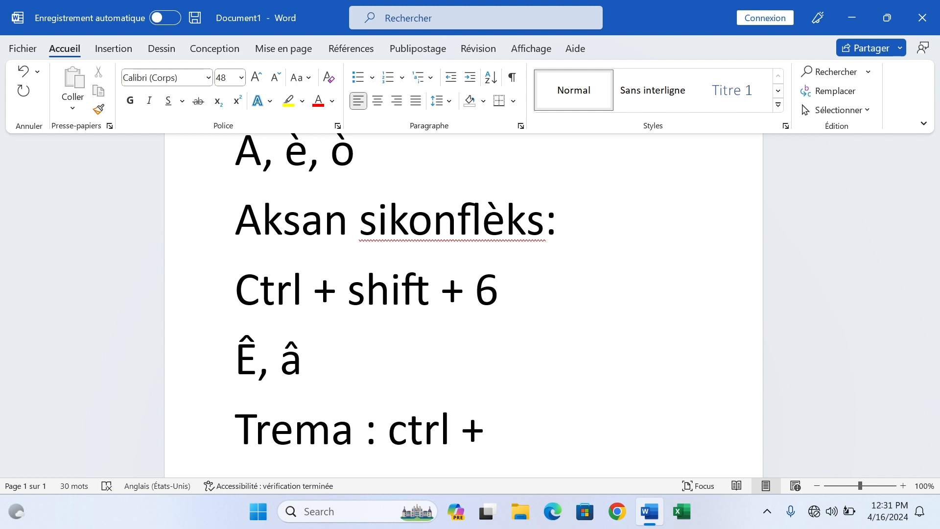
type(" sh")
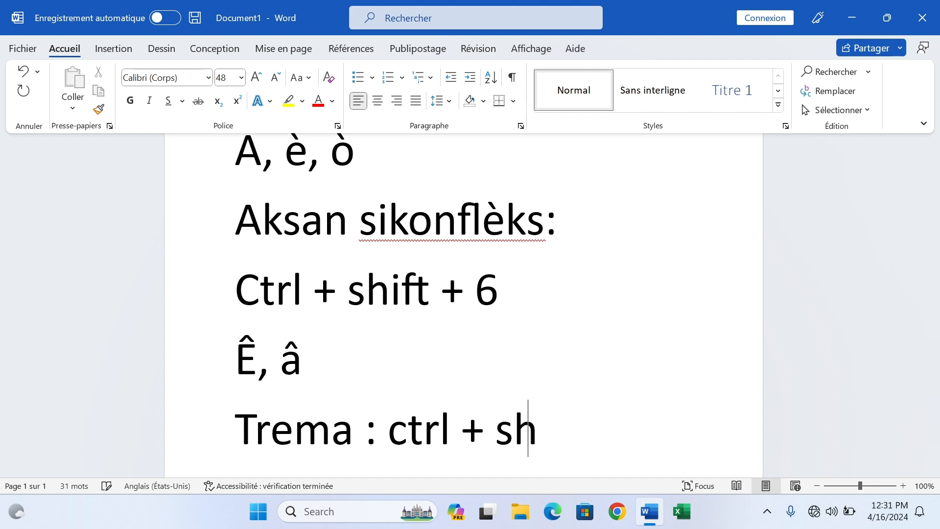
type("ift")
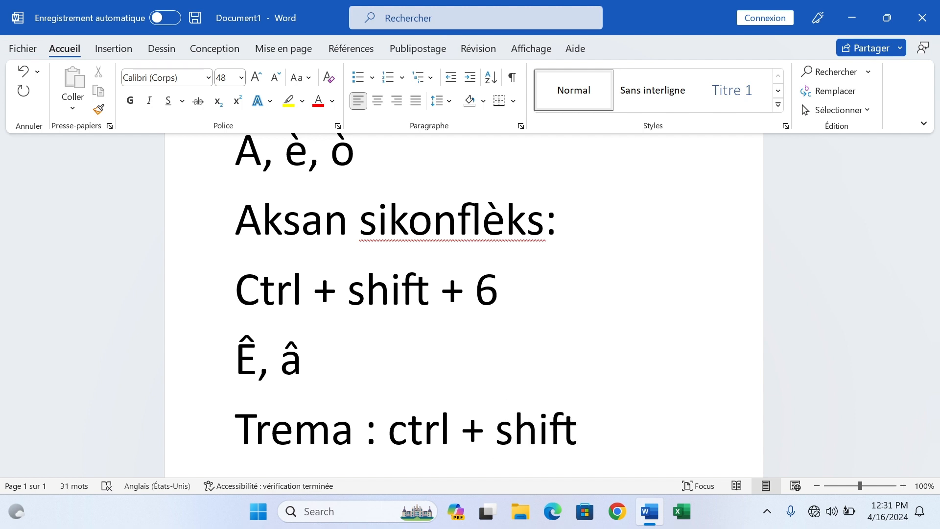
type("+;")
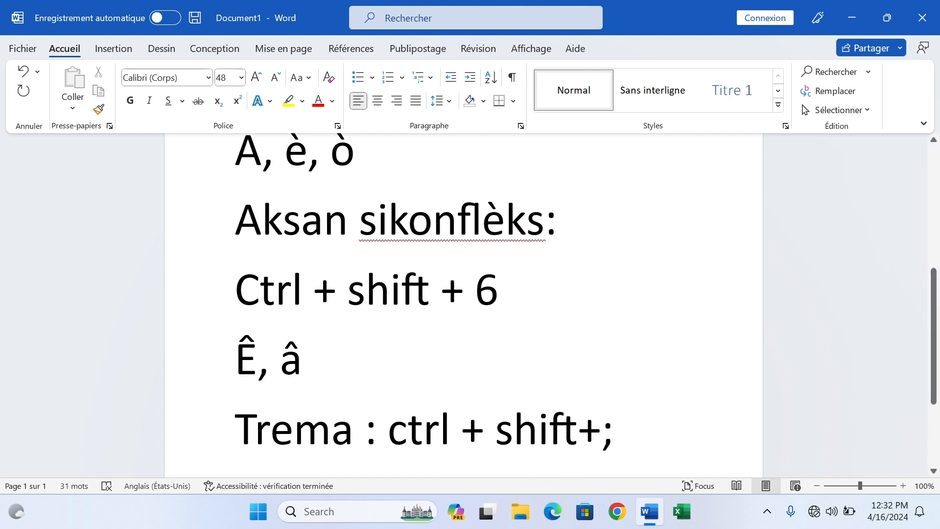
key("Return")
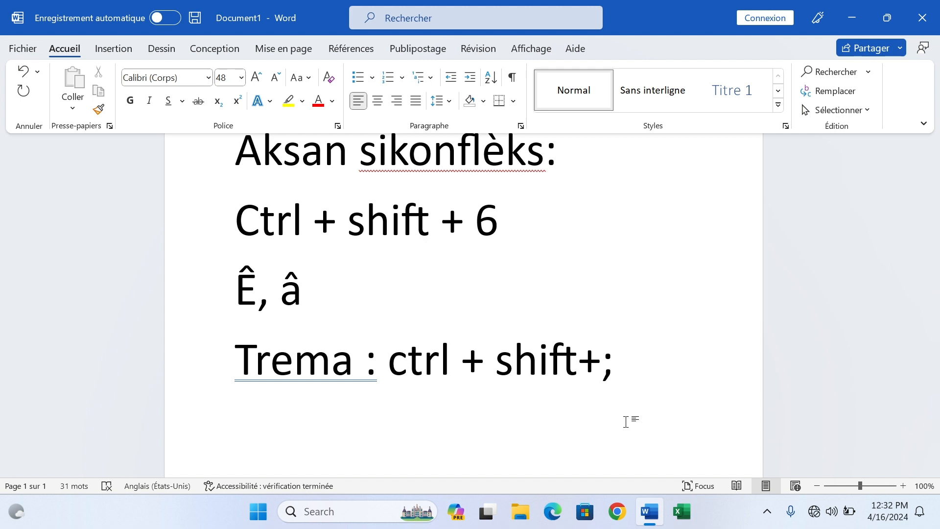
Enter the letters with diaeresis "Ë, ï, ö" on the empty line below the Trema heading.
key("ctrl+shift+semicolon")
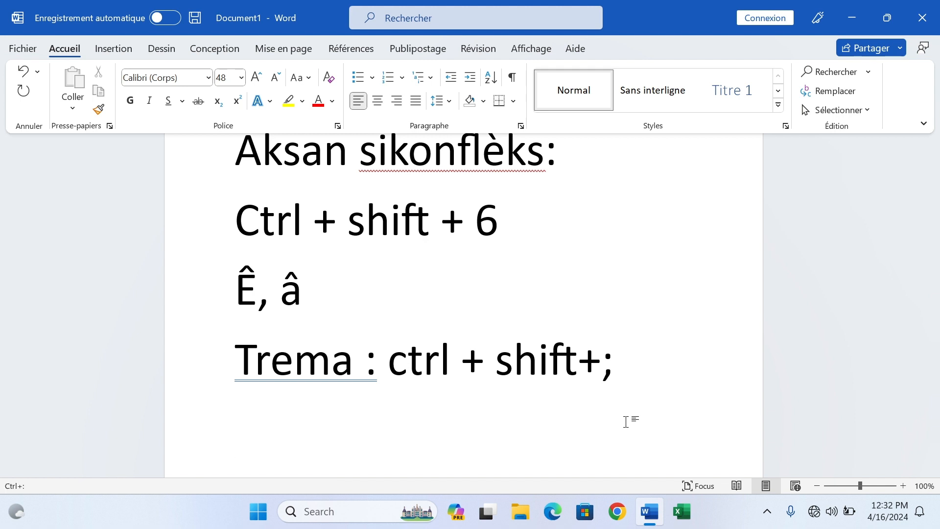
type("e")
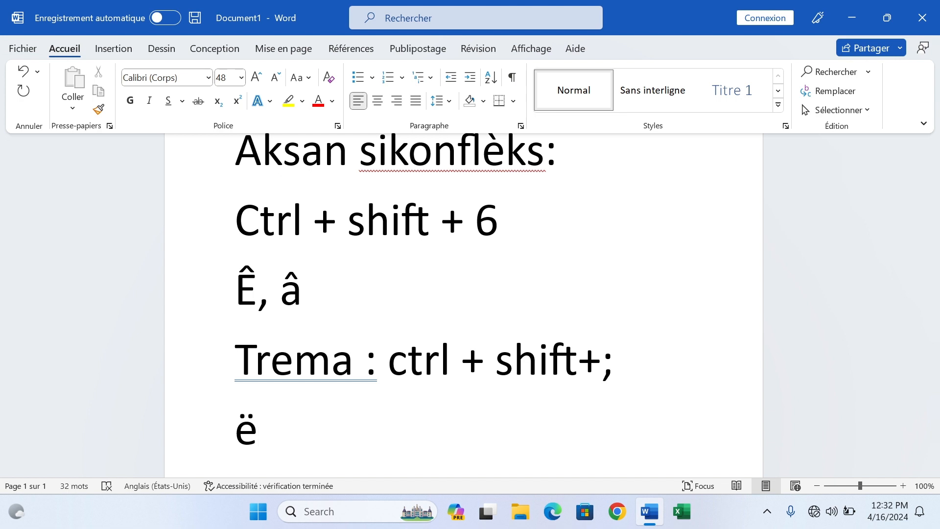
key("BackSpace")
key("ctrl+shift+semicolon")
type("E,")
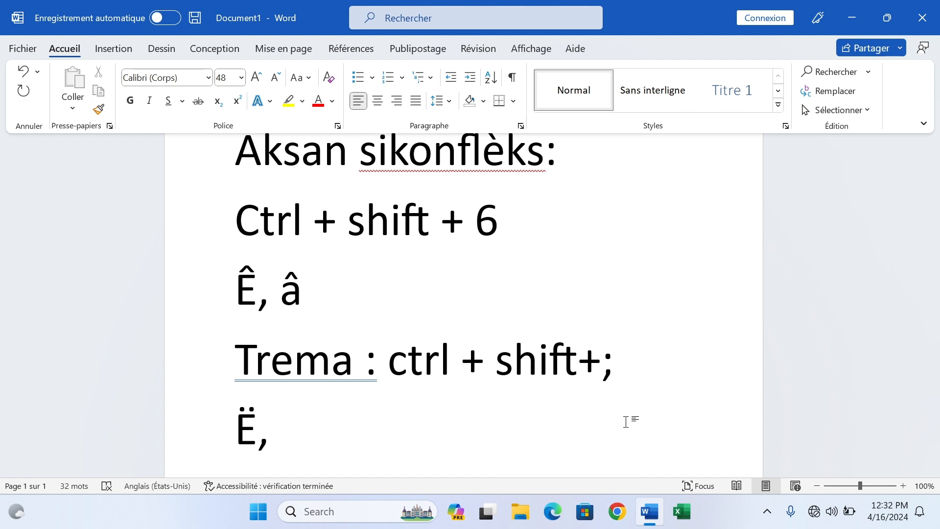
key("ctrl+shift+semicolon")
type("i")
type(",")
type("ö")
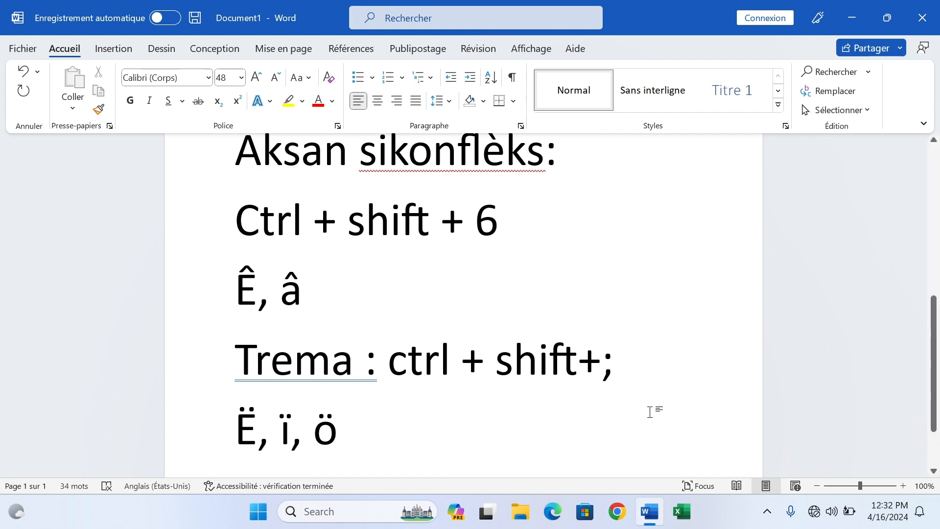
Add the line "Sediy :" below the diaeresis examples, followed by a new empty line.
scroll(618, 334, "down", 2)
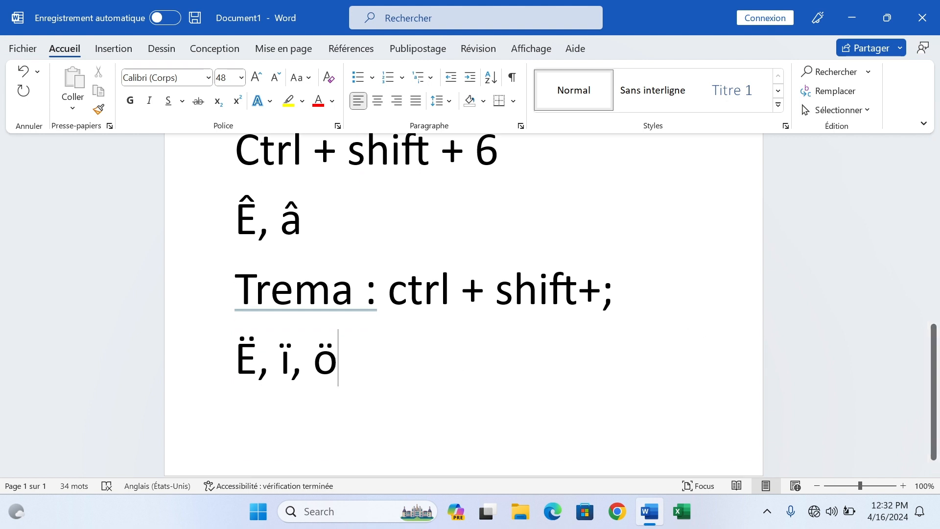
key("Return")
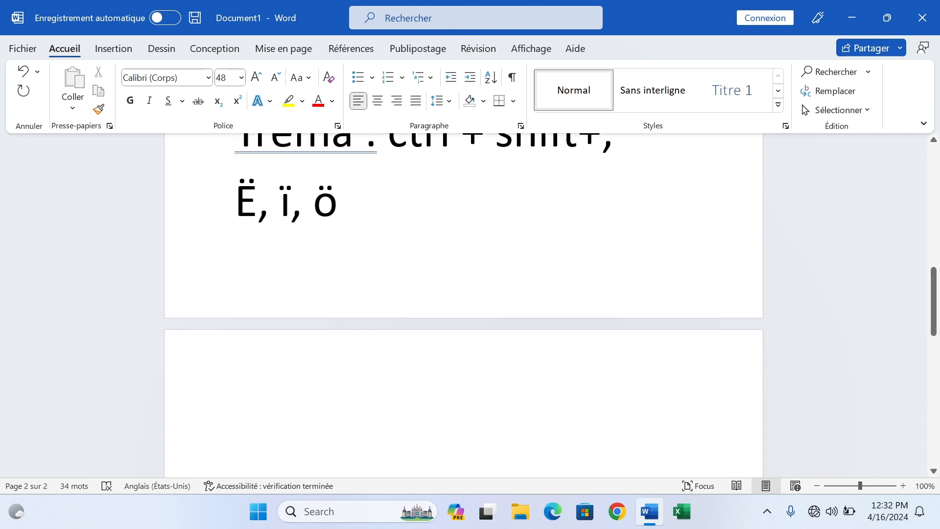
type("ce")
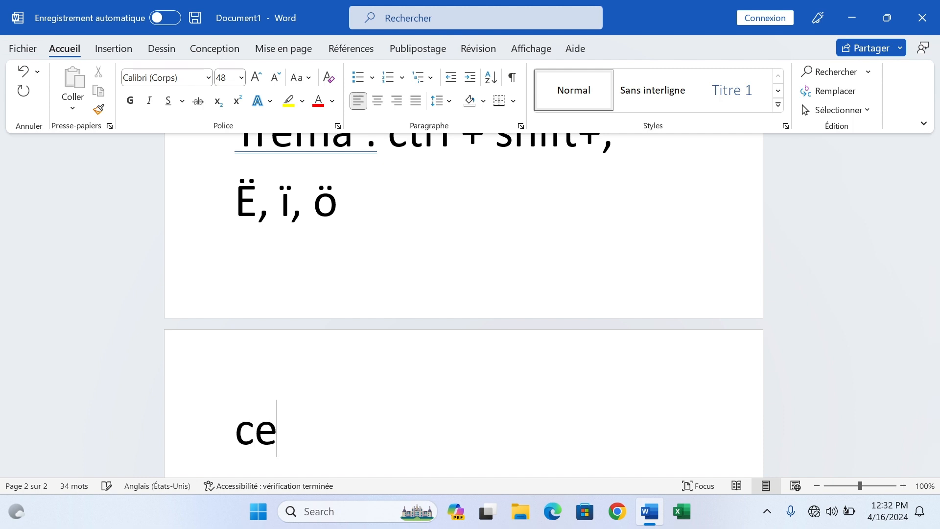
key("BackSpace")
key("BackSpace")
type("sed")
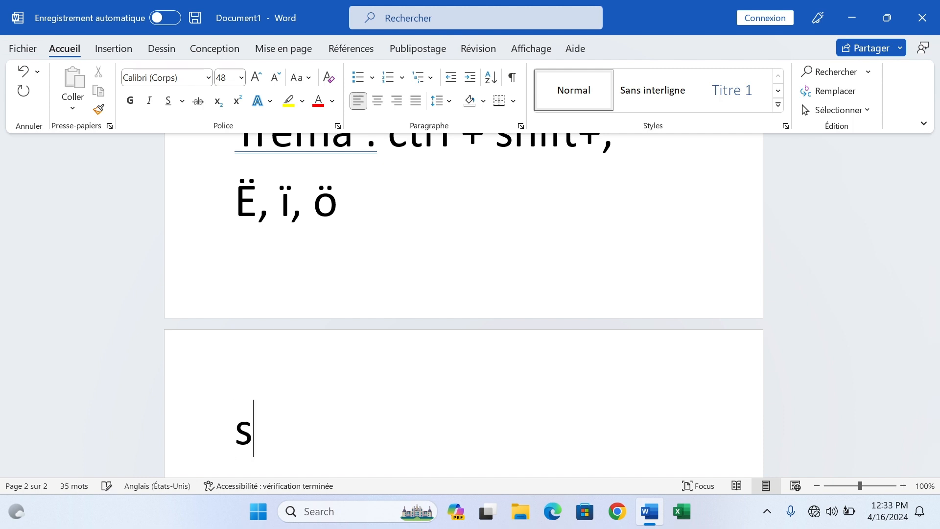
type("iy ")
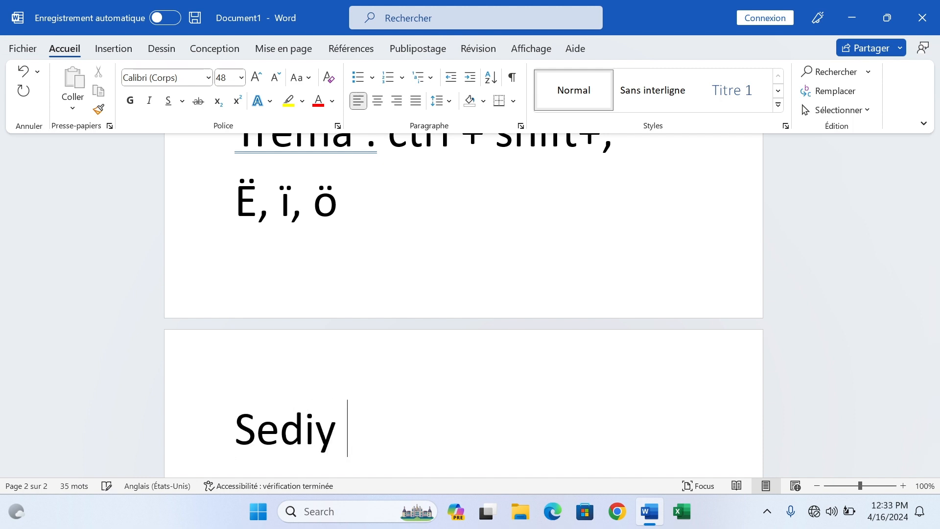
type(":")
key("Return")
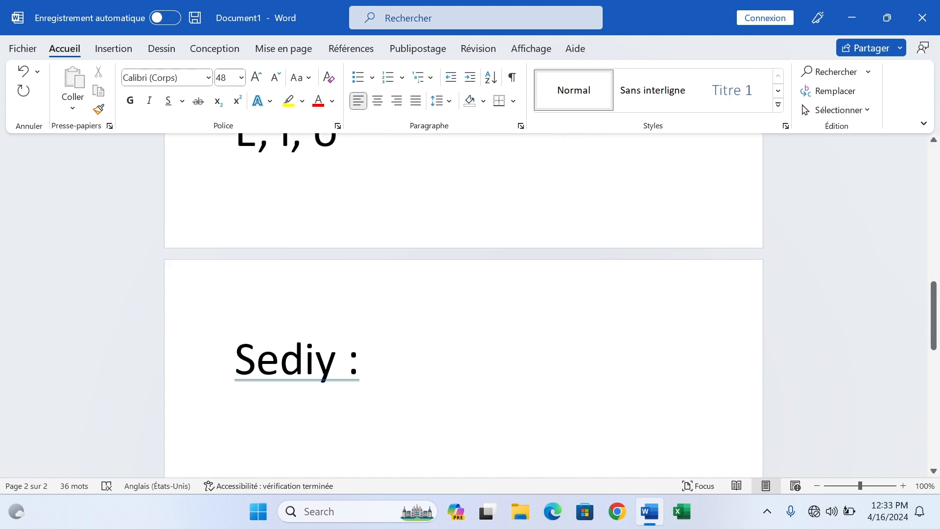
Enter the cedilla shortcut and its example letter as "Ctrl + , : ç" on the empty line below the Sediy heading.
type("ctr")
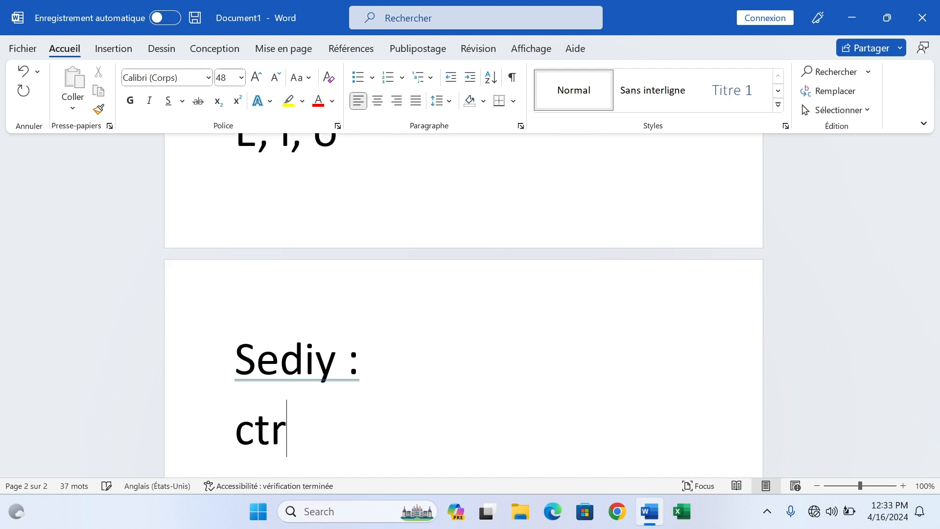
type("l ")
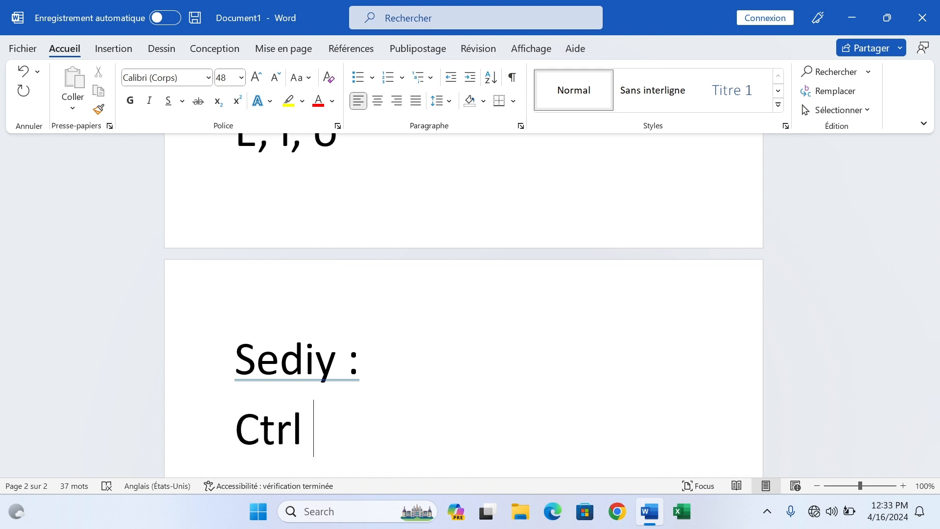
type("+ , :")
type("ç")
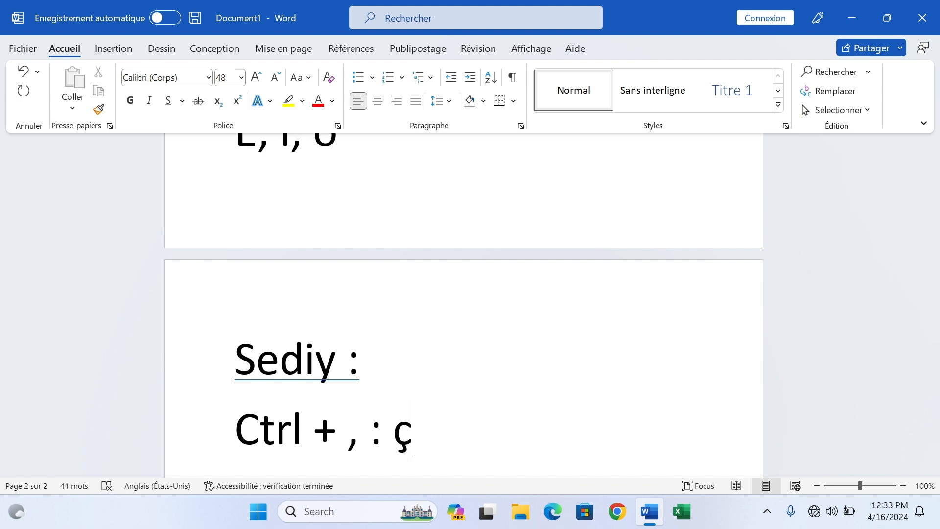
Add the line "Tilde : ctrl + shift + `" below the cedilla example, followed by a new empty line.
left_click_drag(935, 297, 934, 331)
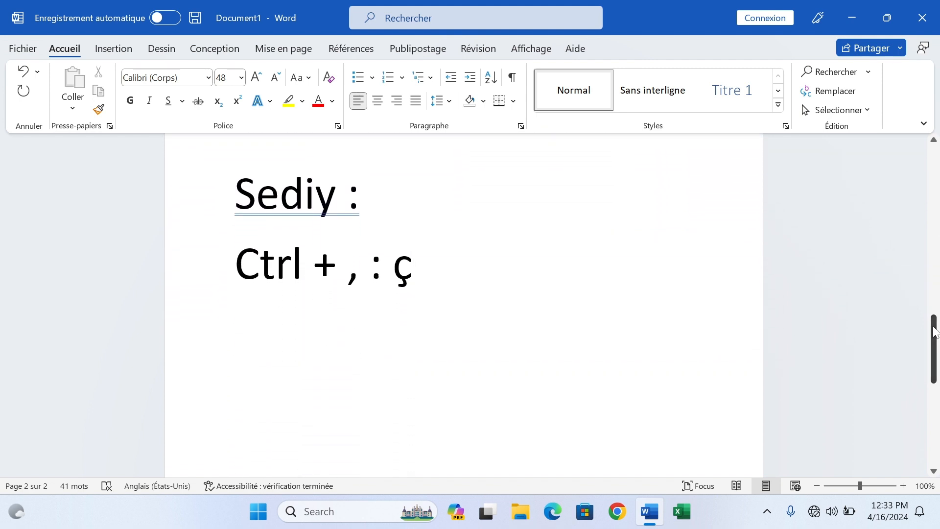
key("Return")
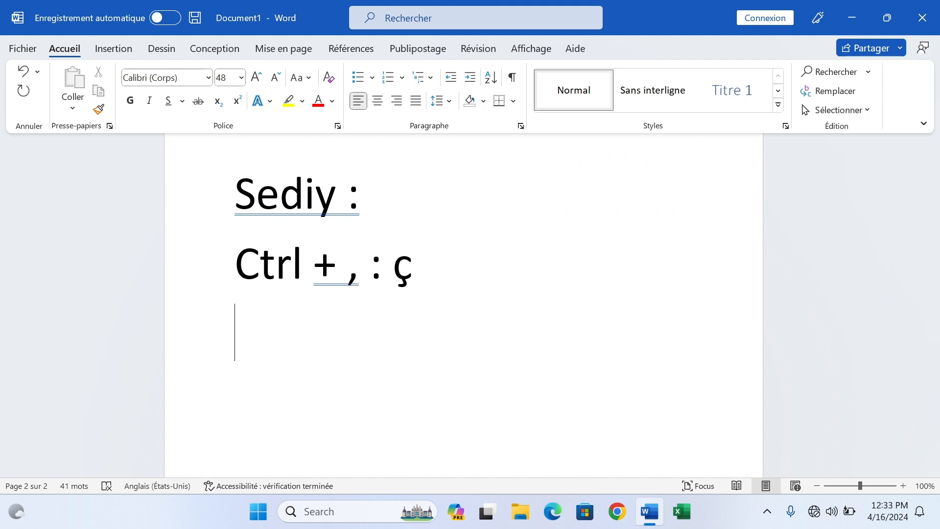
type("til")
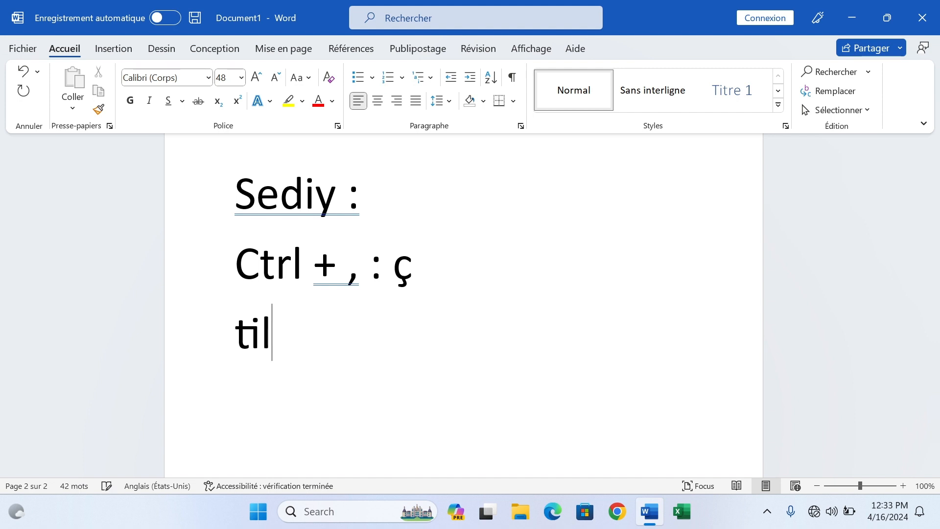
type("de : ")
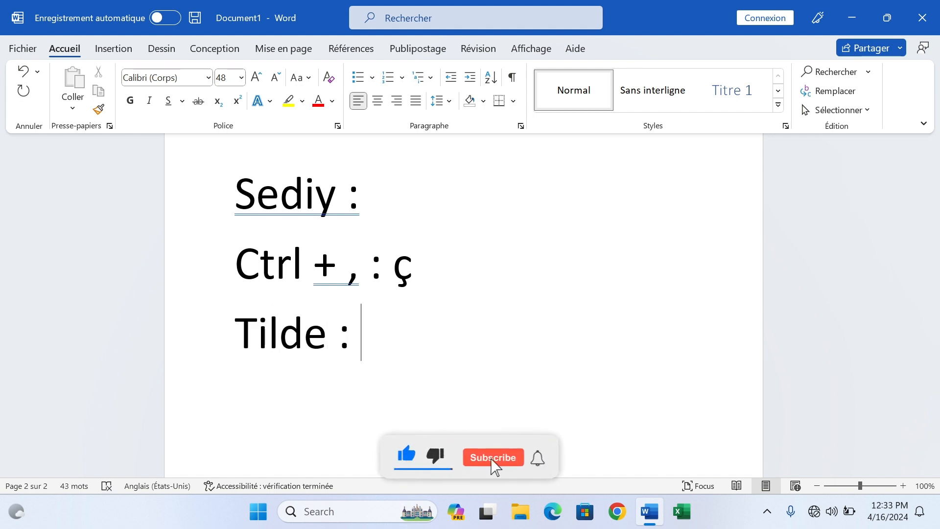
type("crtl")
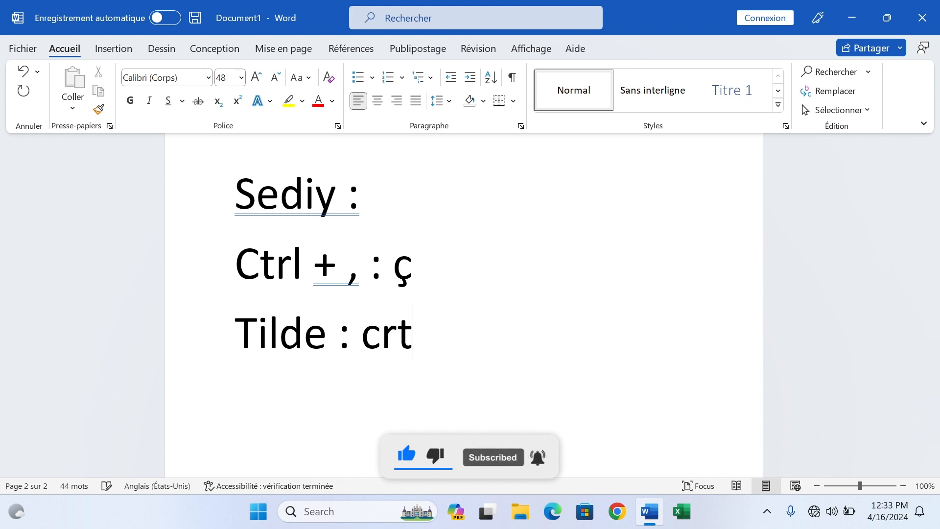
key("BackSpace")
key("BackSpace")
key("BackSpace")
type("tr")
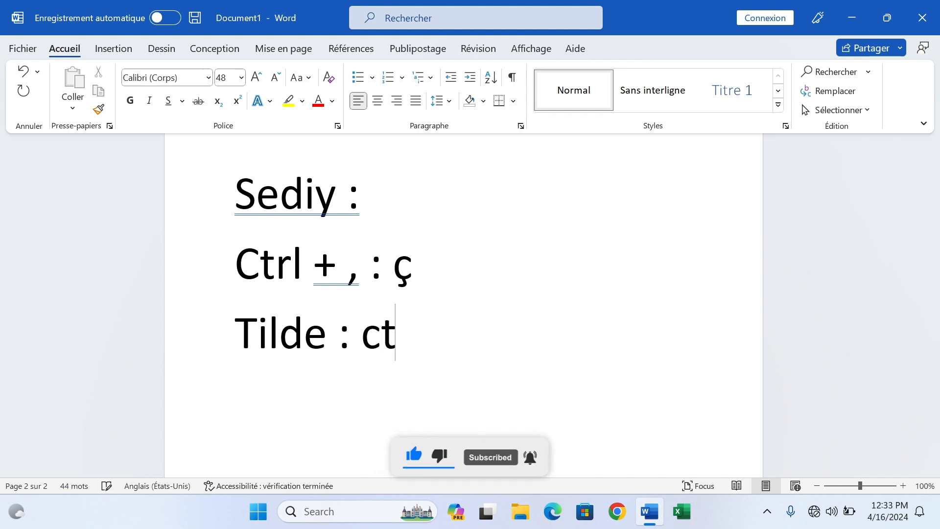
type("l +")
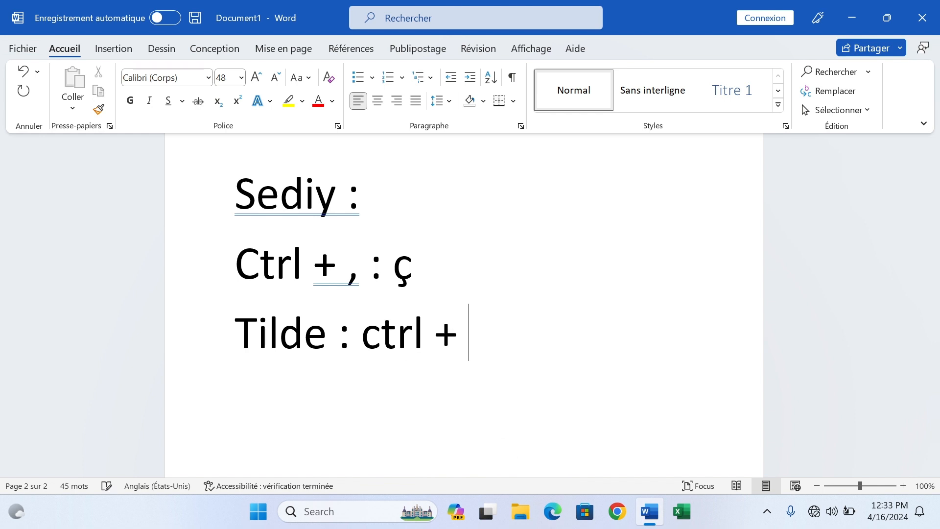
type(" sh")
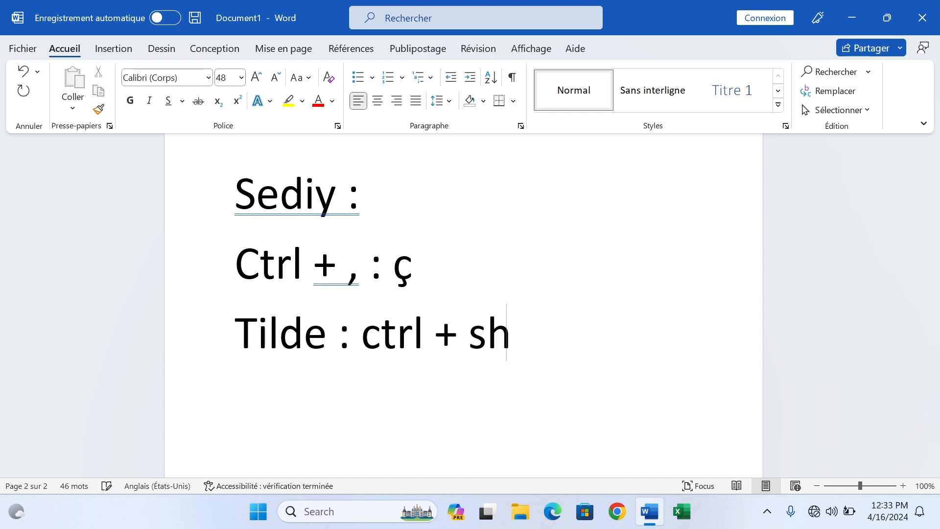
type("ift ")
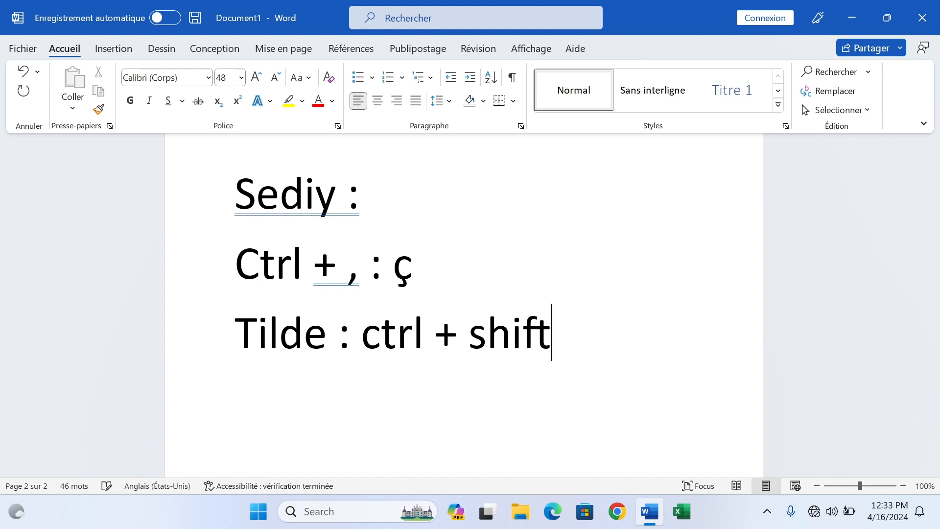
type("+ `")
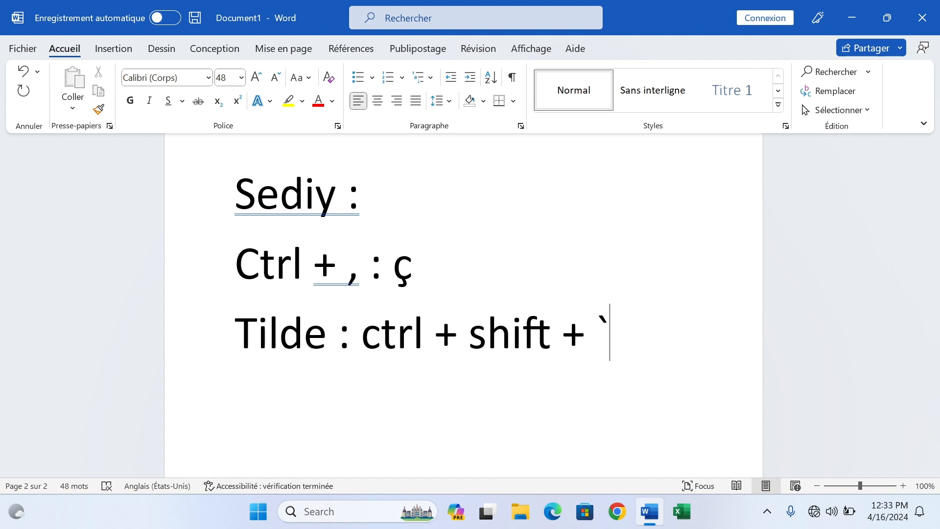
key("Return")
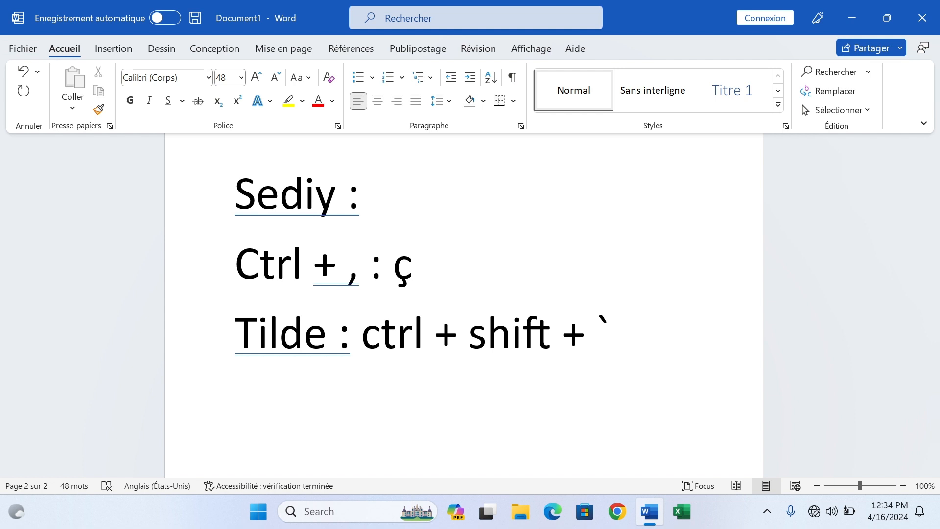
Enter the example letter "ñ" on the empty line below the Tilde heading.
key("ctrl+shift+grave")
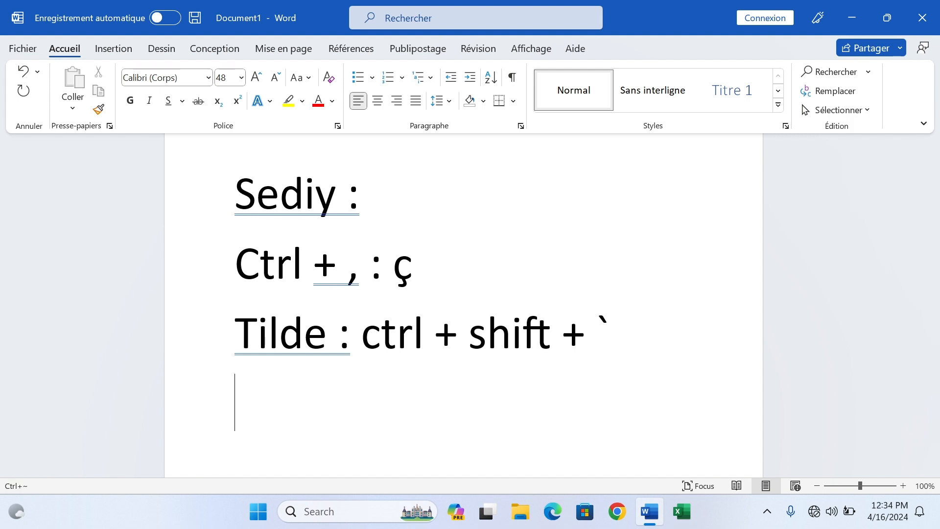
type("n")
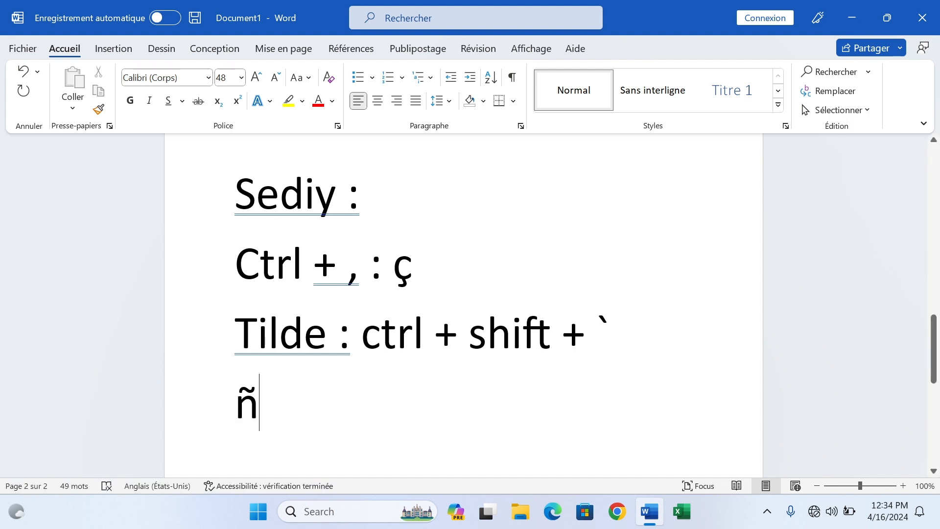
double_click(524, 407)
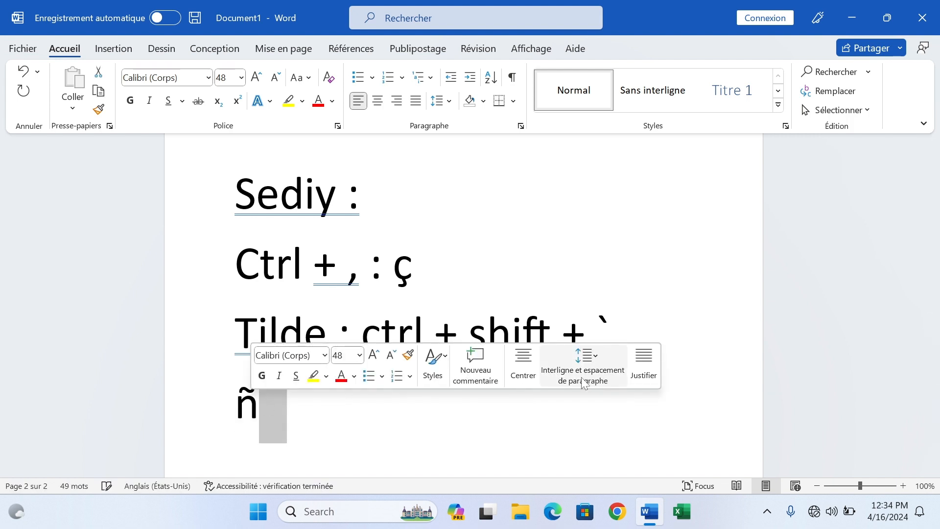
left_click(612, 198)
left_click_drag(937, 335, 936, 152)
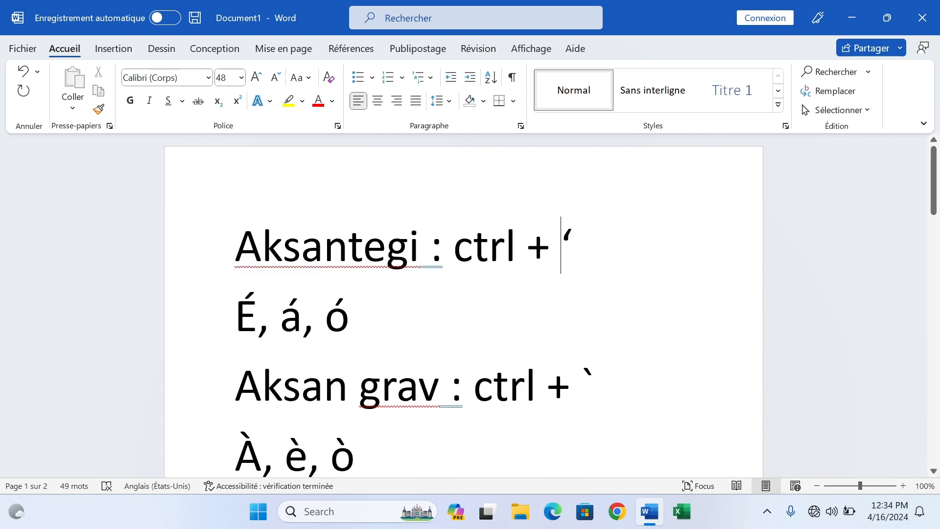